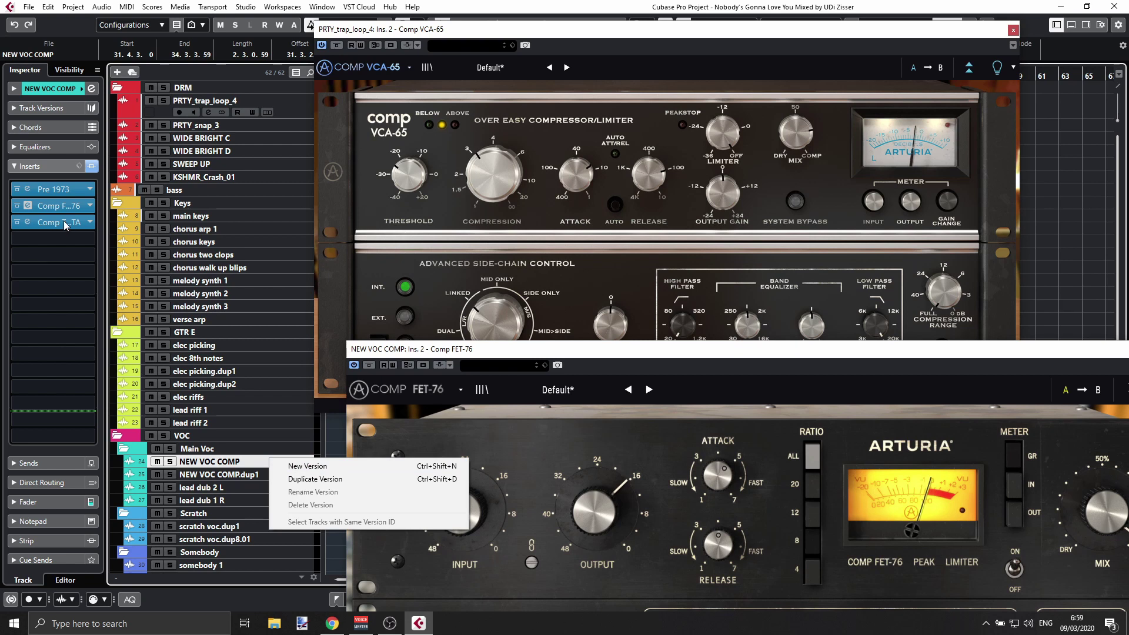
- Open the Comp TUBE-STA insert on the NEW VOC COMP track, arrange it over the Comp FET-76 window and stop playback
click(137, 372)
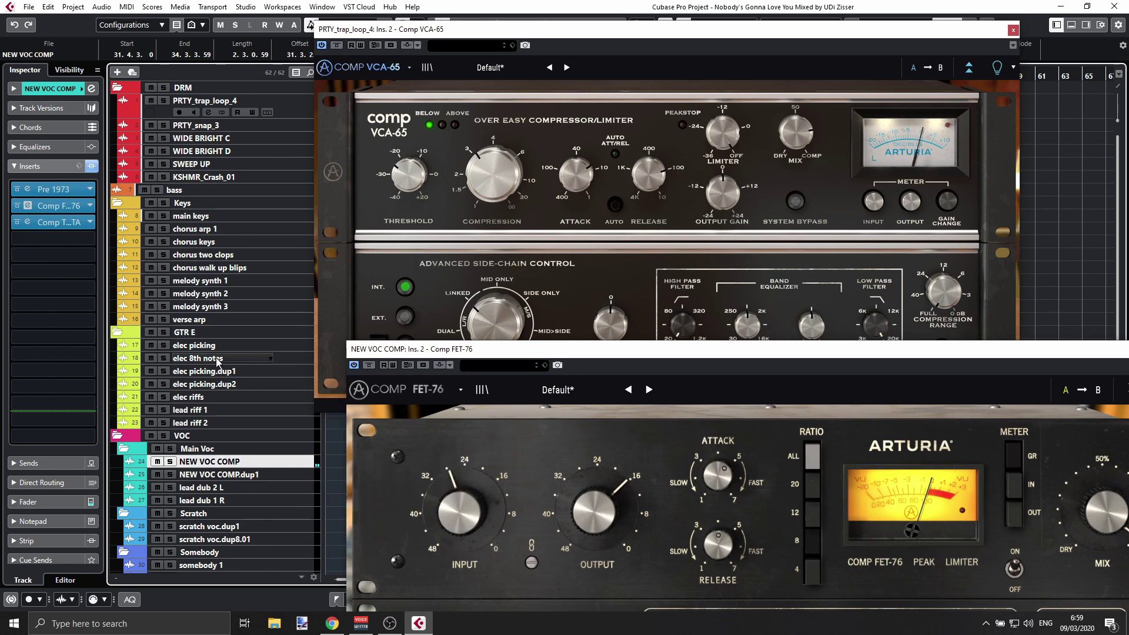
click(53, 222)
drag(565, 349, 329, 210)
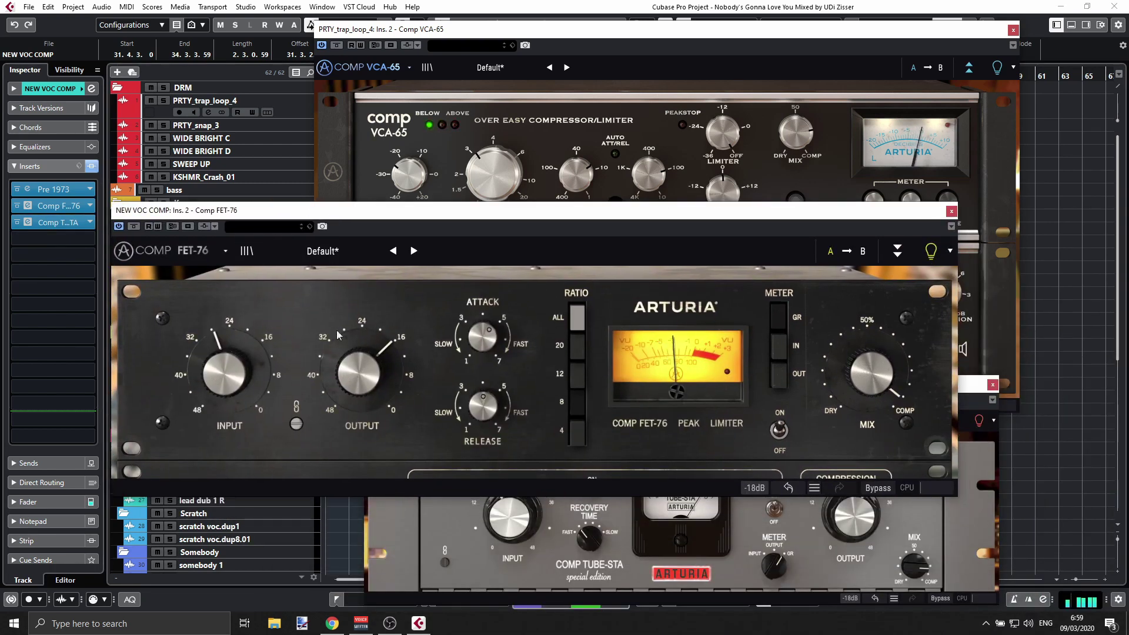
click(977, 407)
drag(647, 391, 564, 260)
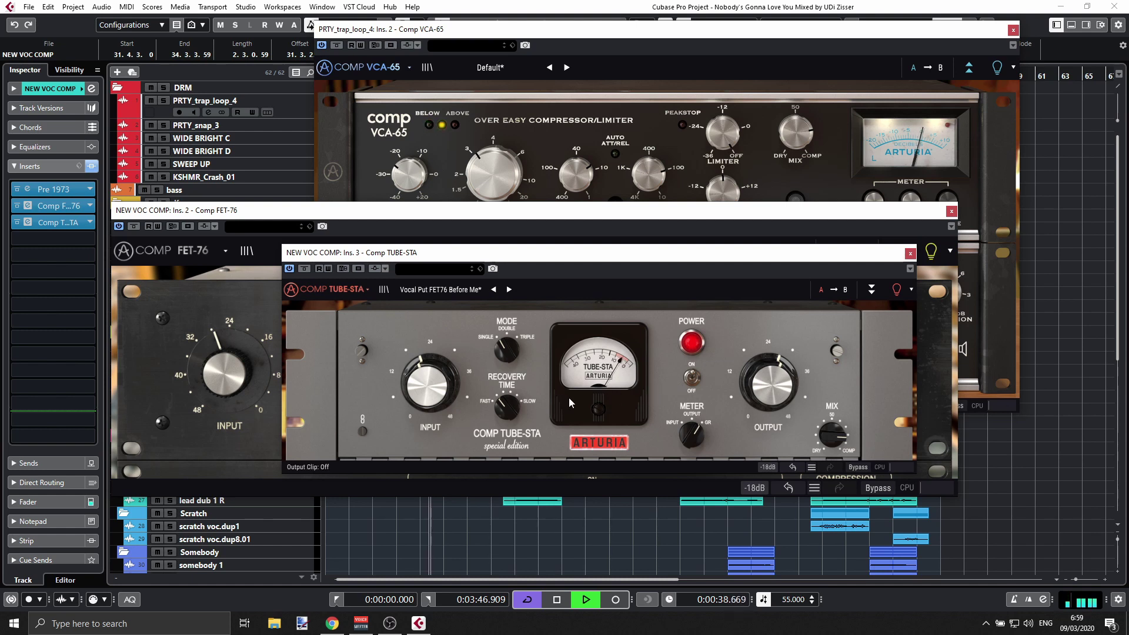
key(space)
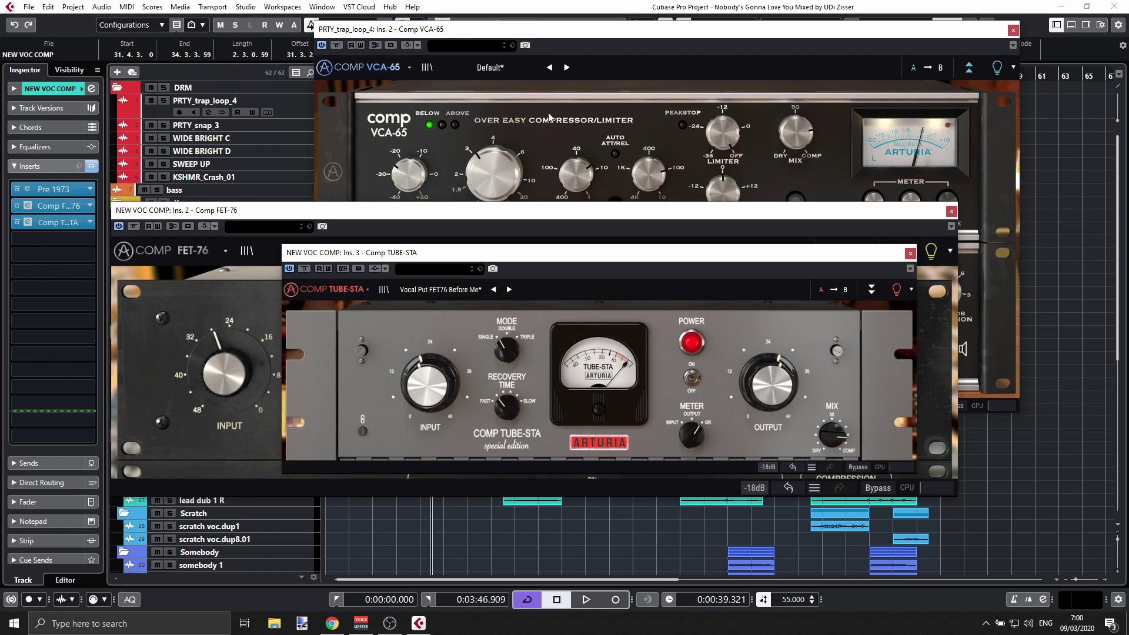
- Bring the Comp FET-76 window forward, reposition it and close the Comp VCA-65 and Comp TUBE-STA windows
drag(250, 216, 320, 166)
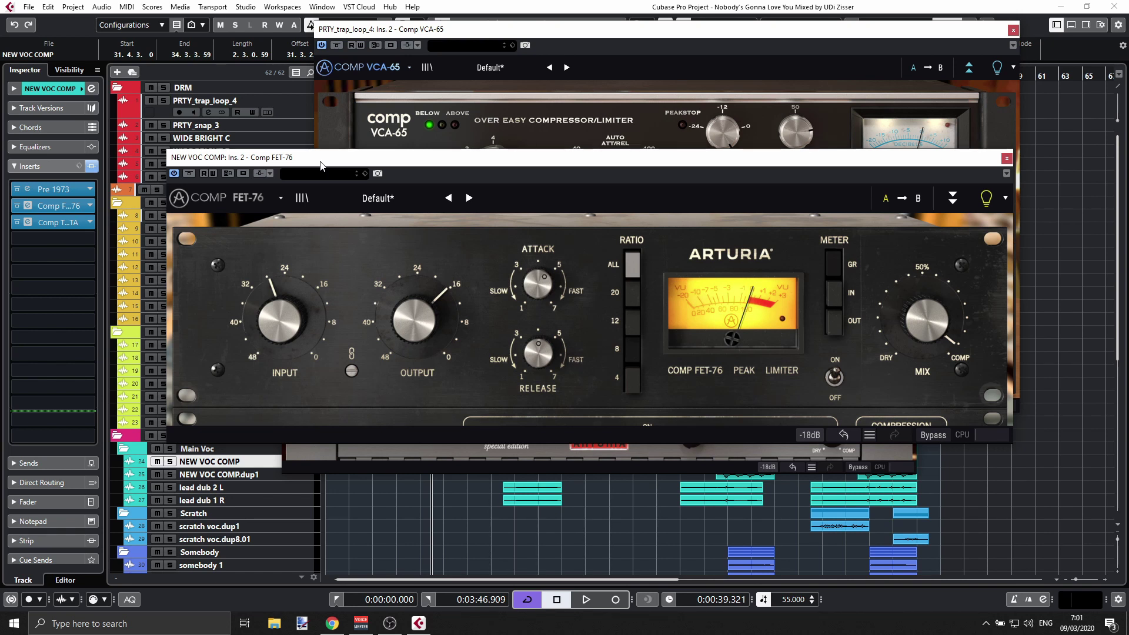
drag(731, 164, 771, 129)
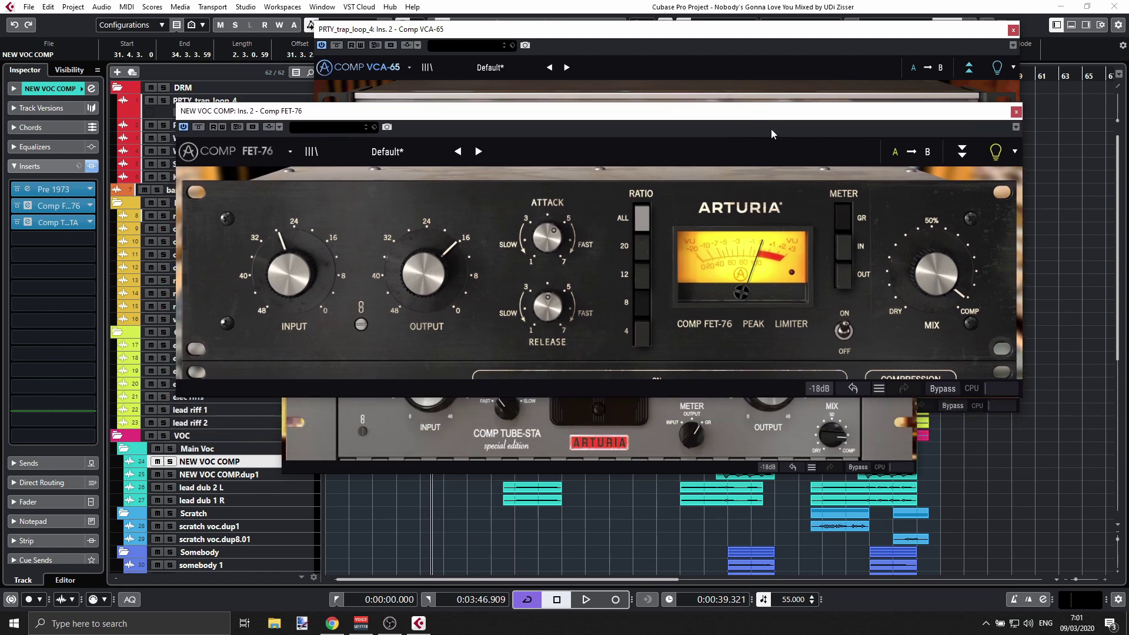
drag(873, 122, 888, 105)
click(1013, 30)
click(910, 253)
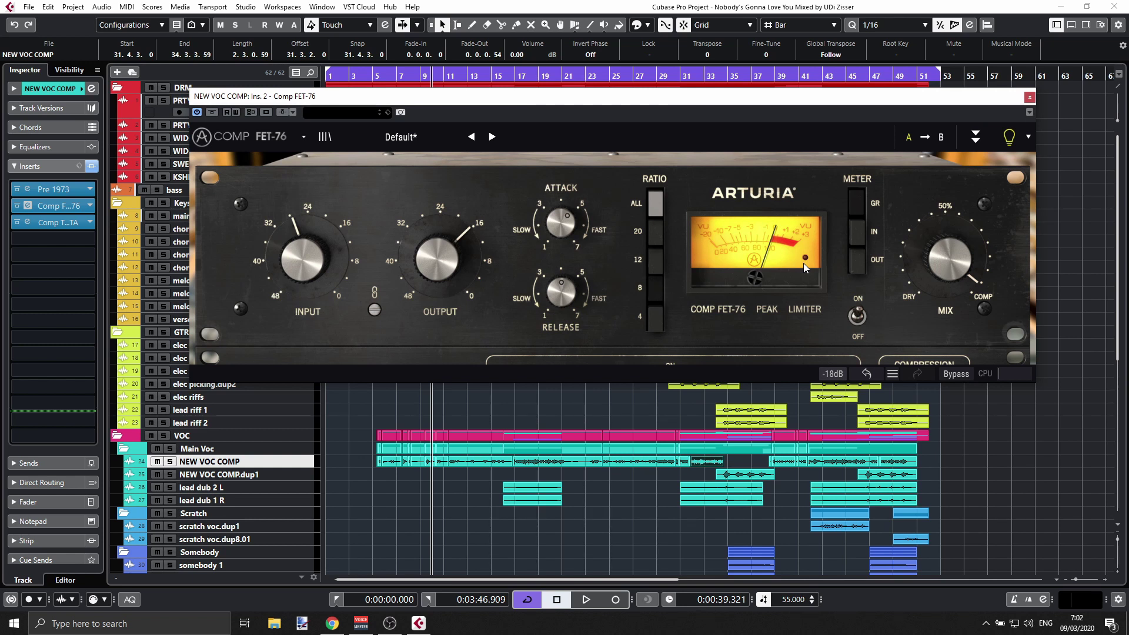
- Lower the Comp FET-76 input gain to about -30.3 dB and select the ALL ratio
mouse_move(321, 257)
mouse_down()
mouse_move(321, 274)
mouse_move(310, 270)
mouse_up()
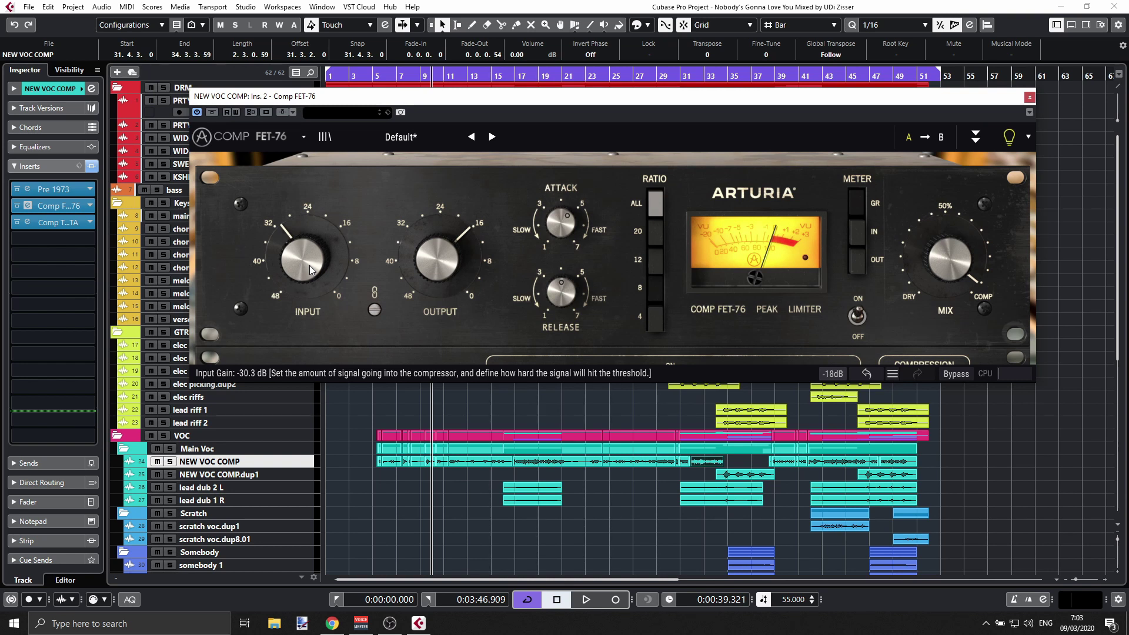
scroll(309, 265, down, 2)
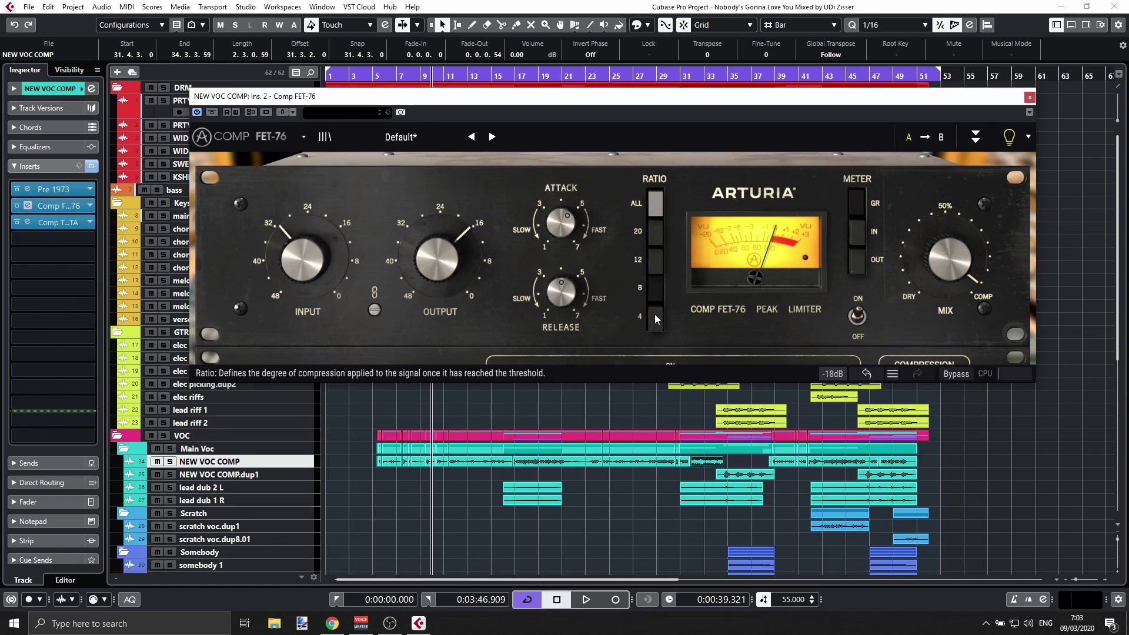
click(657, 207)
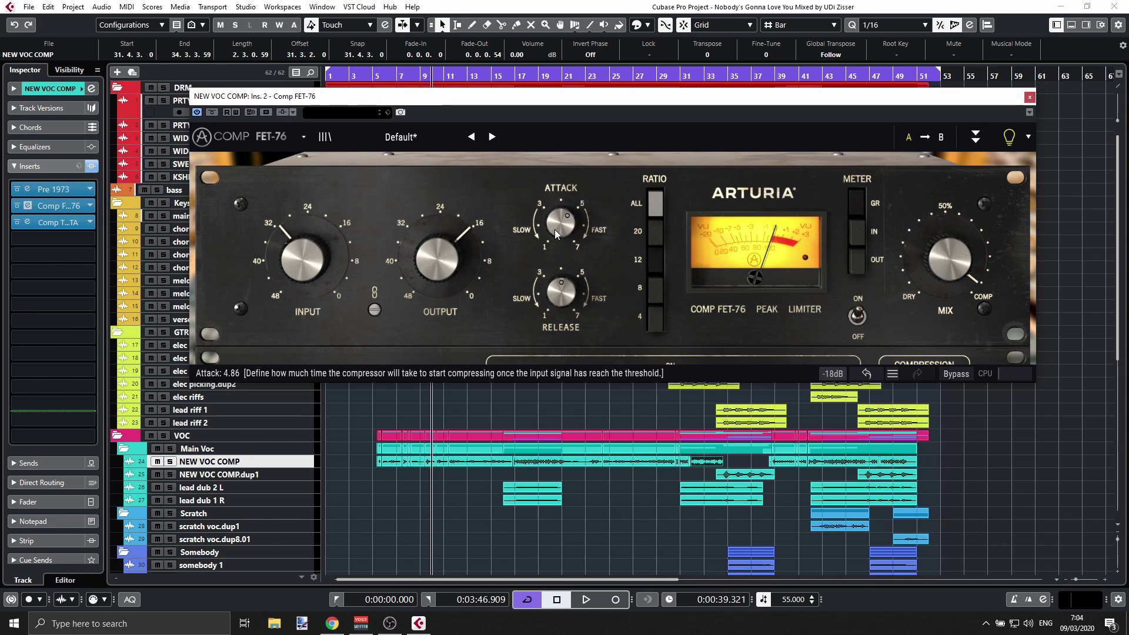
- Try different attack and release times on the Comp FET-76, ending with a faster attack
mouse_move(556, 229)
mouse_down()
mouse_move(555, 203)
mouse_move(555, 241)
mouse_move(556, 231)
mouse_up()
drag(566, 299, 564, 290)
drag(574, 243, 574, 279)
drag(557, 220, 558, 179)
drag(558, 221, 559, 229)
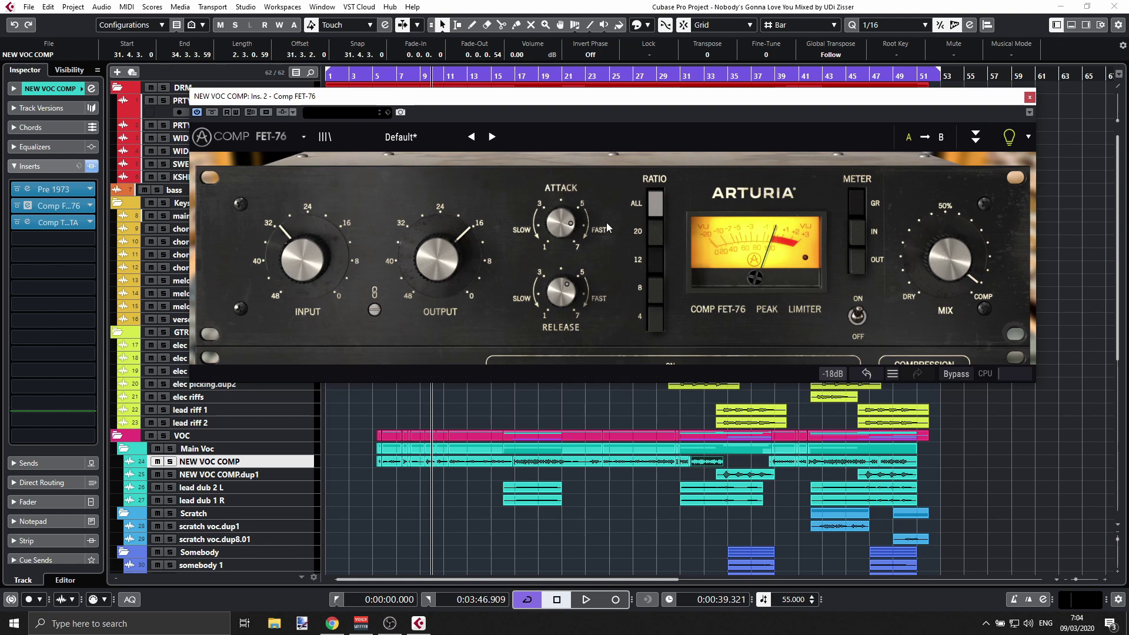
- Expand the advanced sidechain section of the Comp FET-76 and move its window clear of the track list
drag(601, 102, 593, 95)
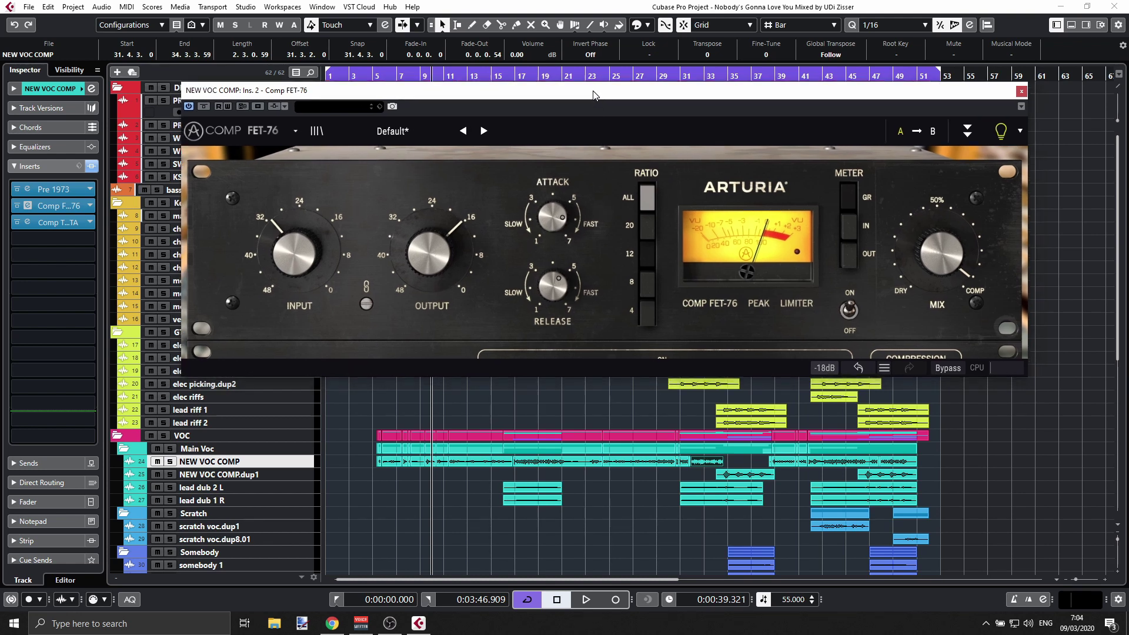
click(966, 131)
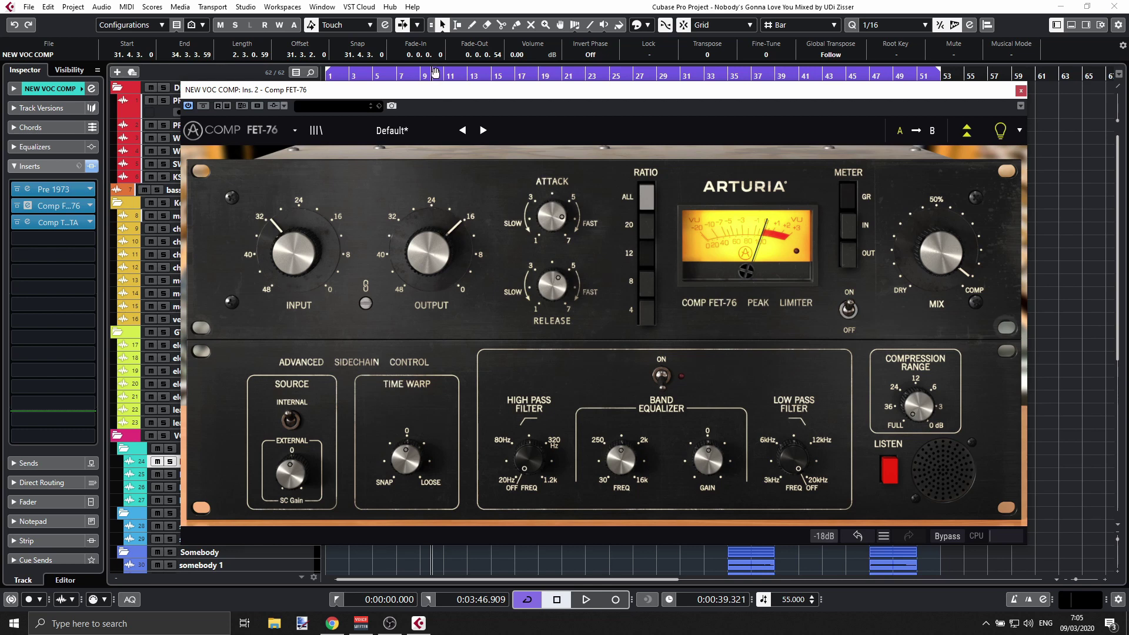
drag(440, 90, 522, 51)
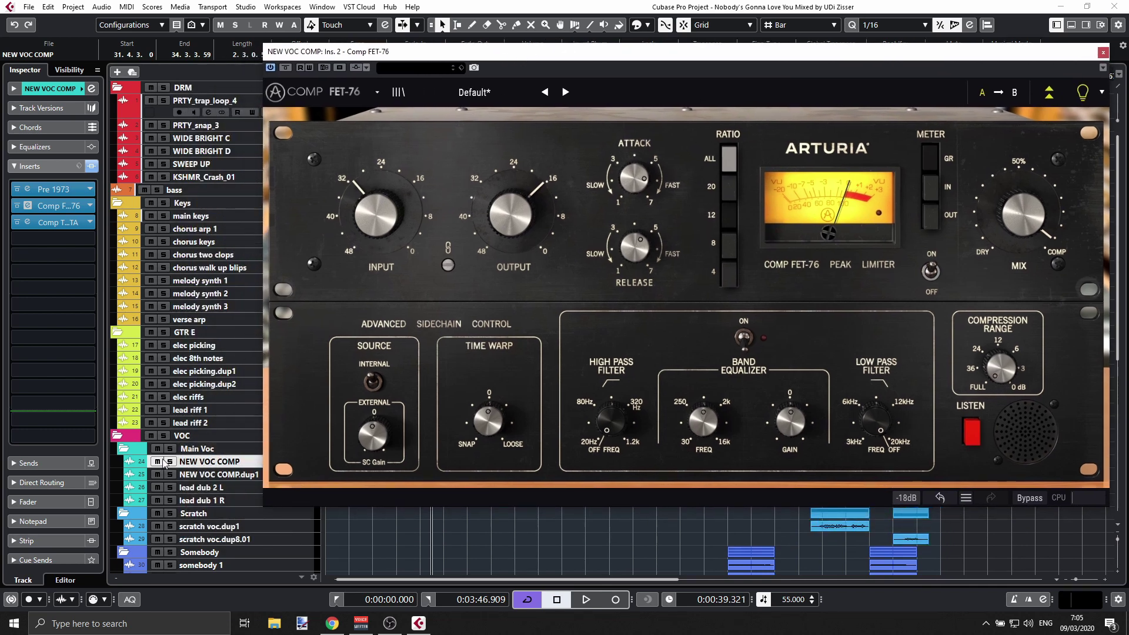
- Solo the NEW VOC COMP track and adjust the Comp FET-76 release during a short playback
key(s)
key(space)
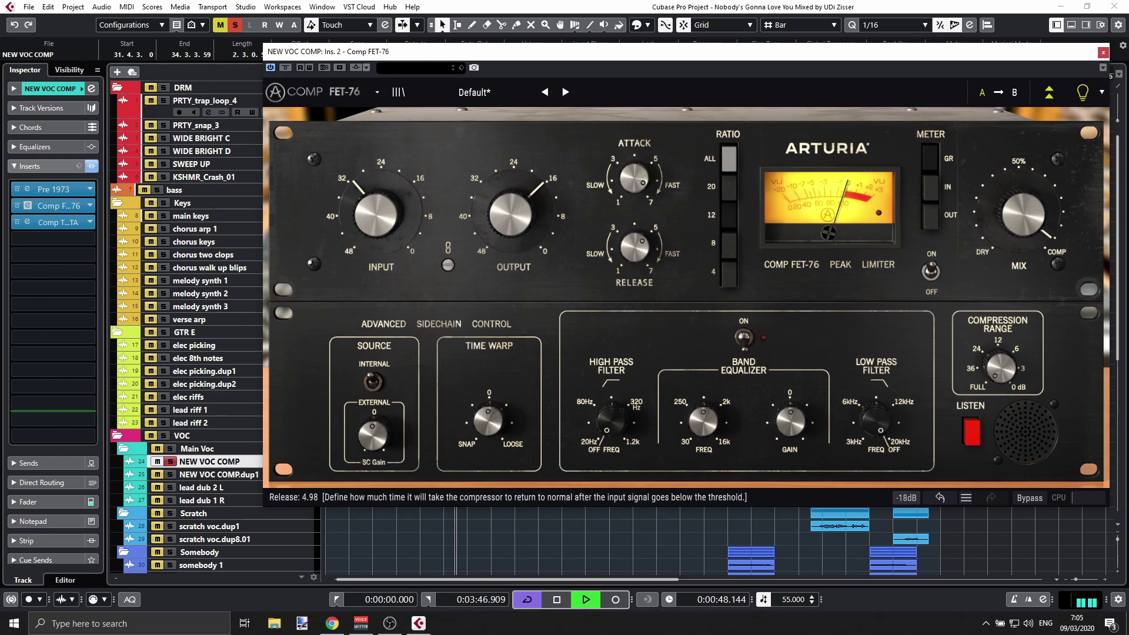
scroll(633, 243, down, 2)
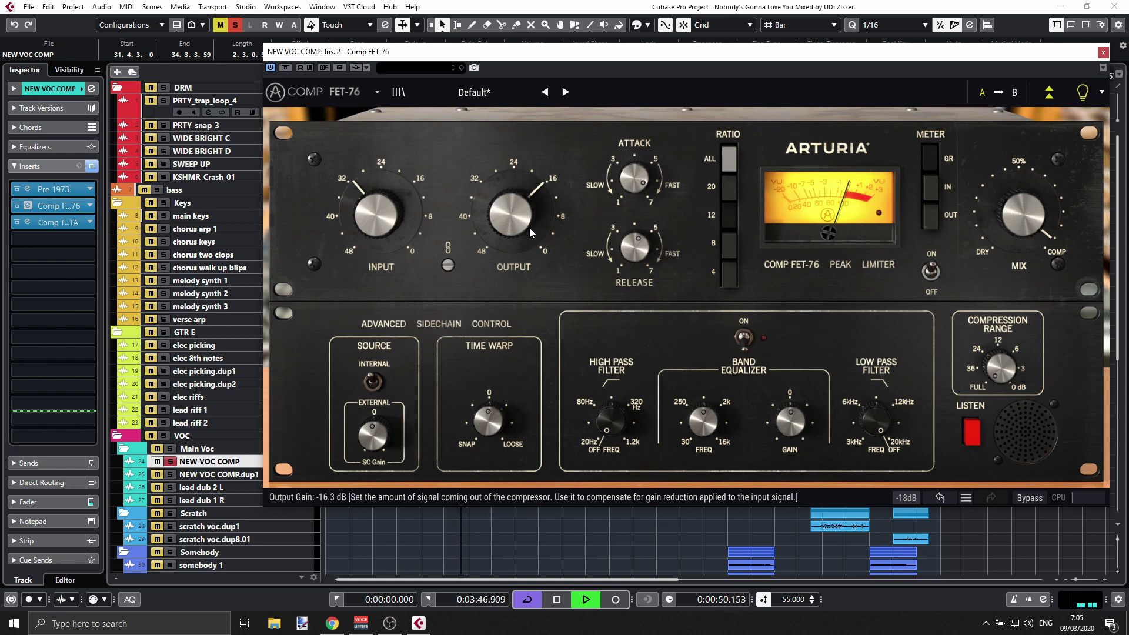
key(space)
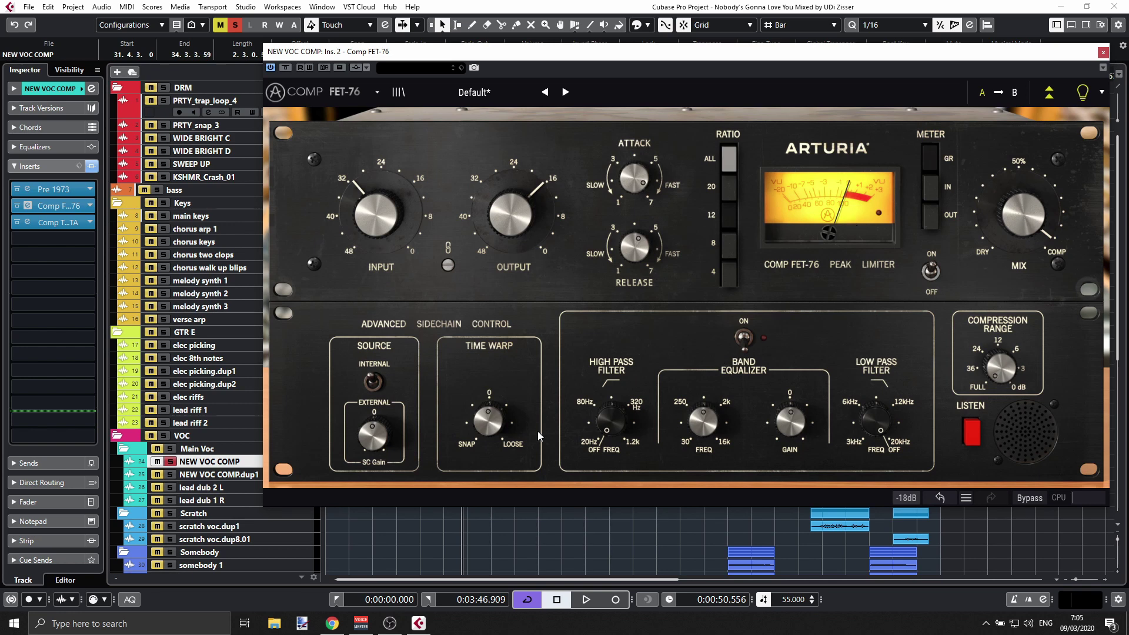
- Turn on the Comp FET-76 sidechain equalizer and try out its source, time warp and compression range controls
click(373, 382)
drag(488, 419, 531, 410)
click(744, 336)
click(356, 67)
drag(1005, 376, 1006, 336)
drag(1000, 369, 1000, 343)
drag(701, 57, 633, 65)
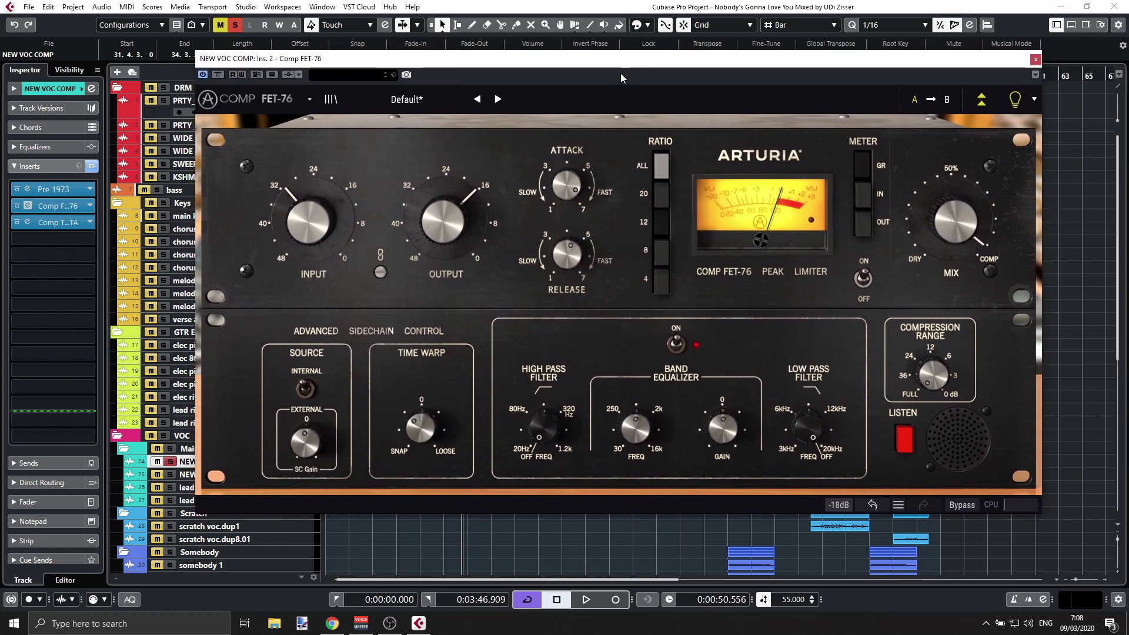
- Play the soloed vocal to check the sidechain listen switch, and close the Comp FET-76 window and stop playback
key(space)
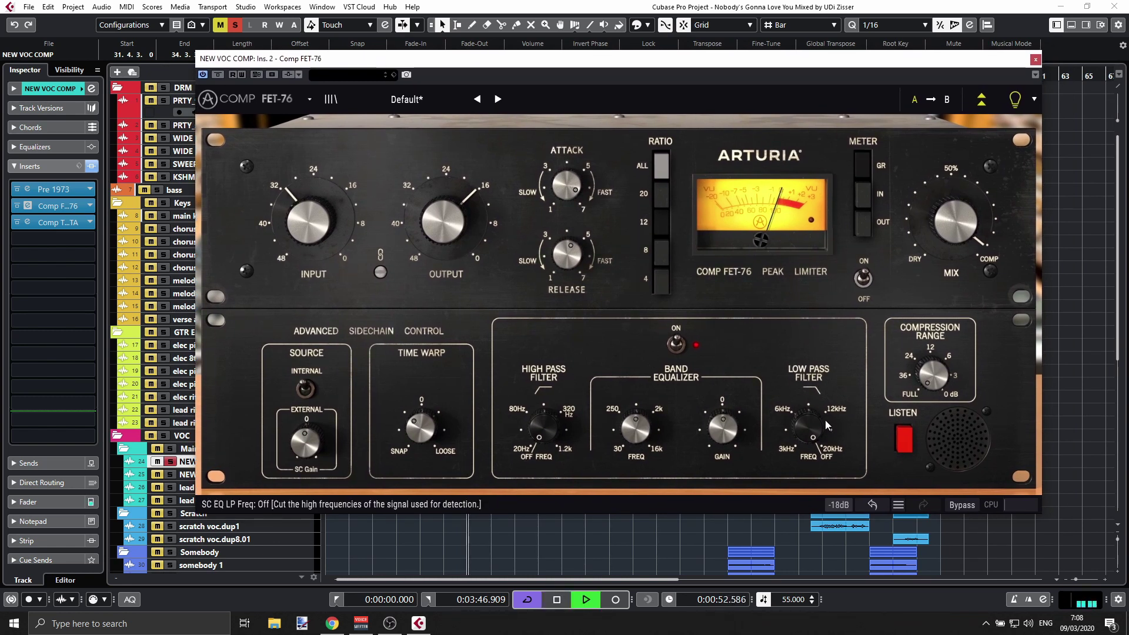
click(904, 442)
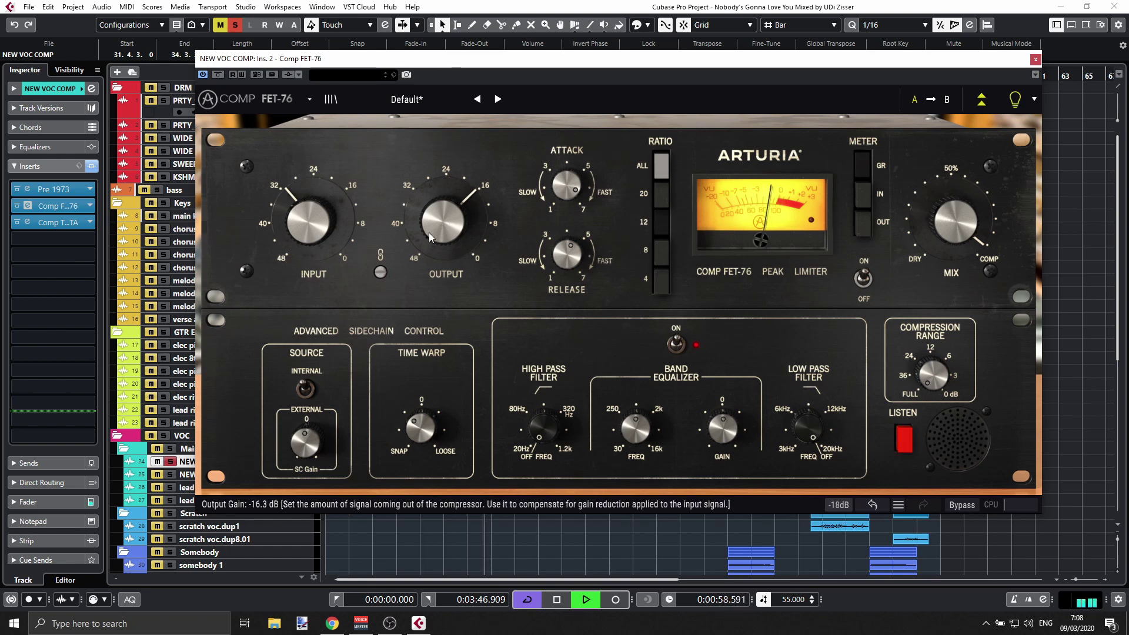
click(1035, 59)
key(space)
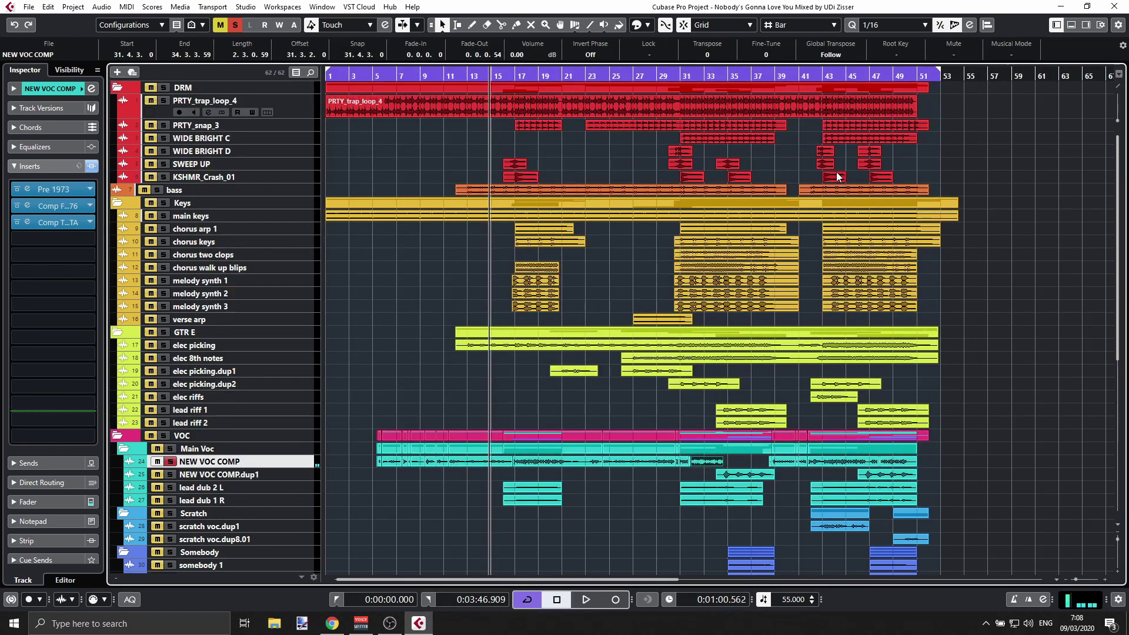
- Open the Comp VCA-65 insert on the PRTY_trap_loop_4 track, solo only that track and play a short section
click(298, 114)
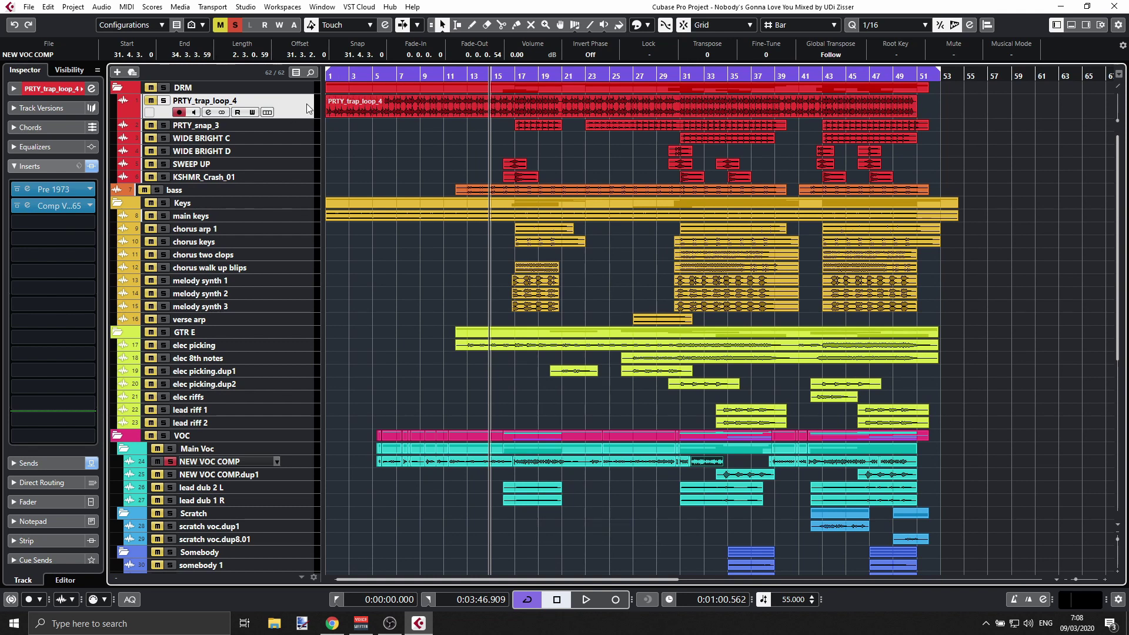
click(54, 206)
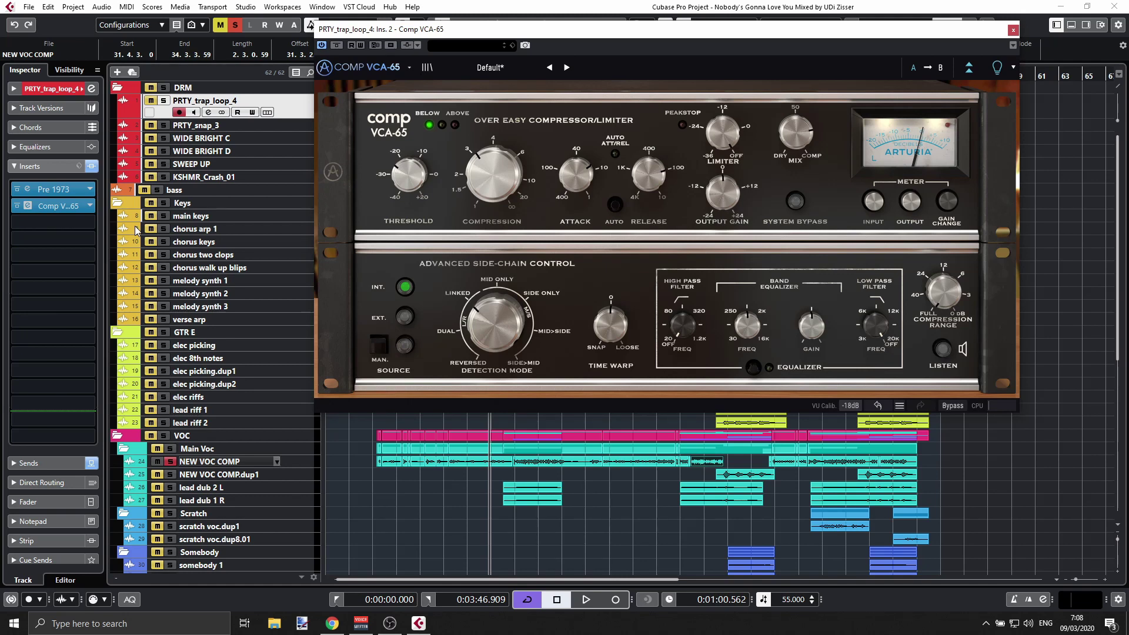
click(235, 25)
click(163, 100)
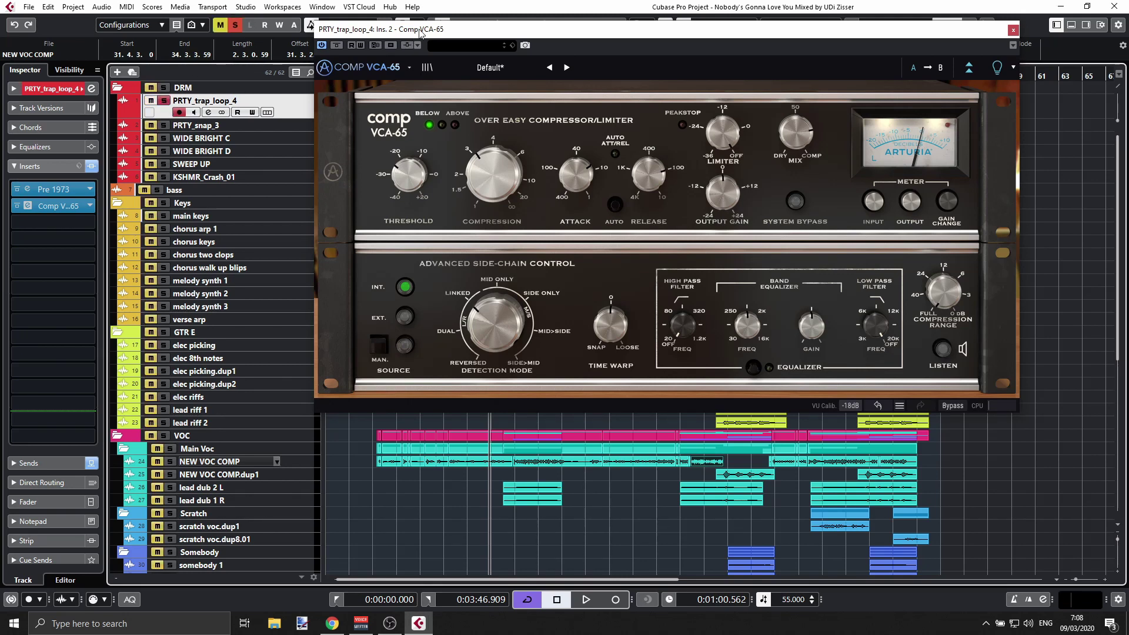
drag(426, 32, 385, 126)
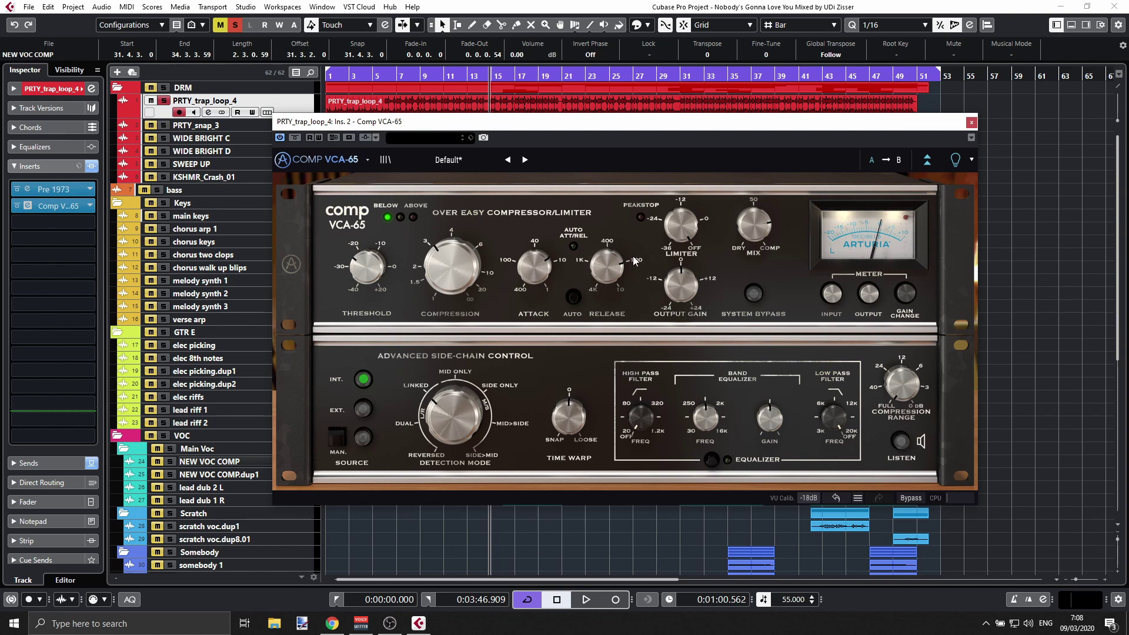
key(space)
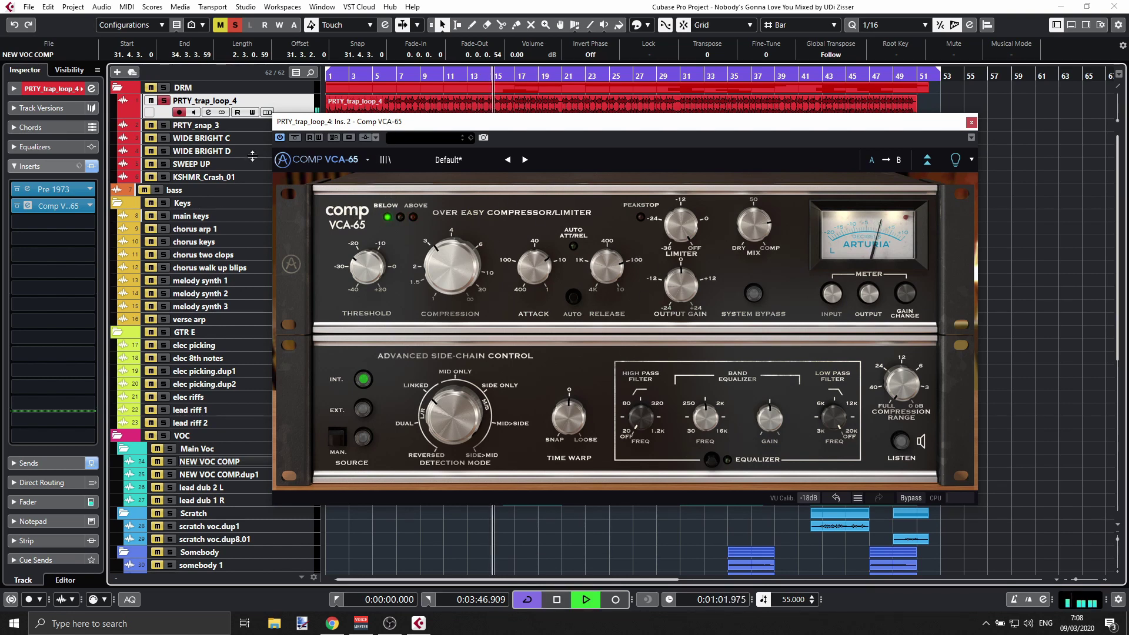
key(space)
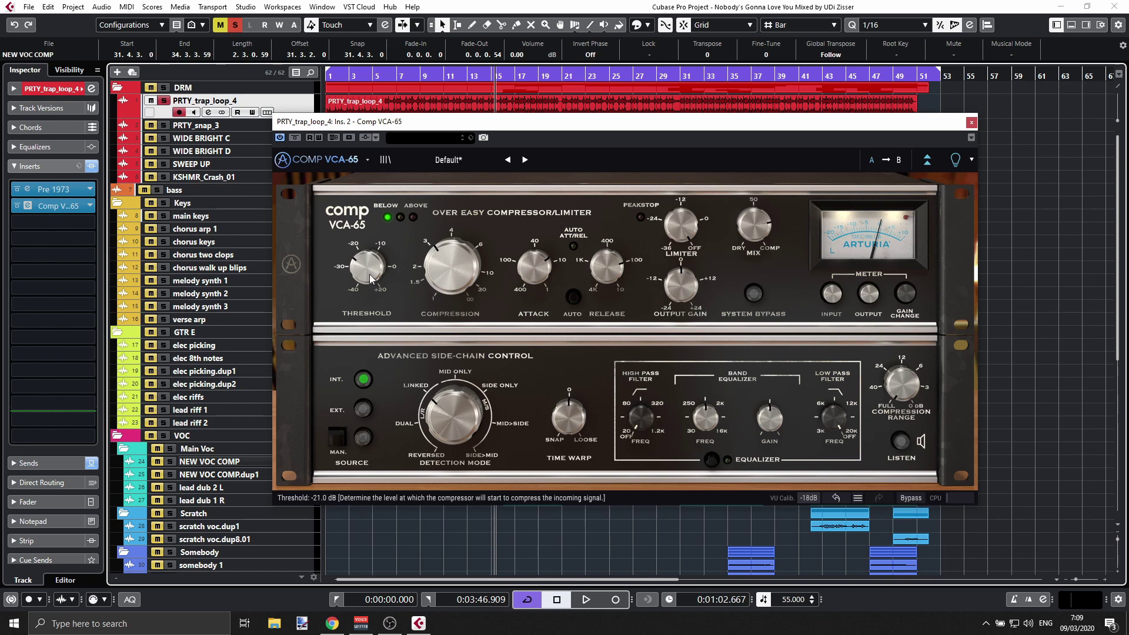
- Try the Comp VCA-65 threshold, compression, attack and release knobs, and switch on automatic attack and release
drag(370, 278, 370, 278)
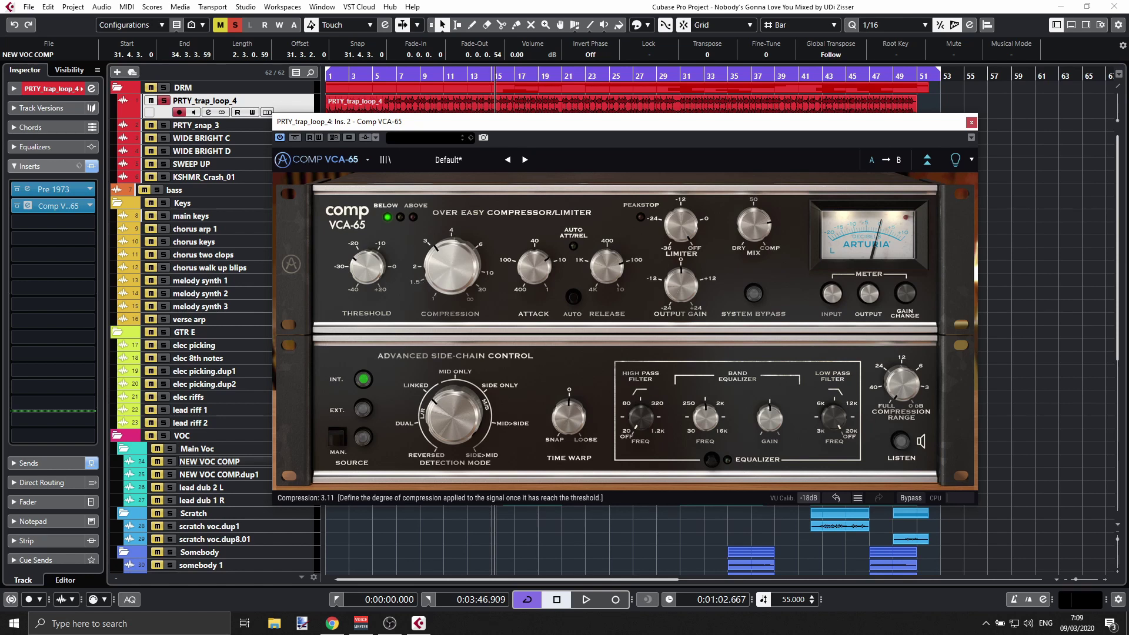
drag(446, 267, 446, 286)
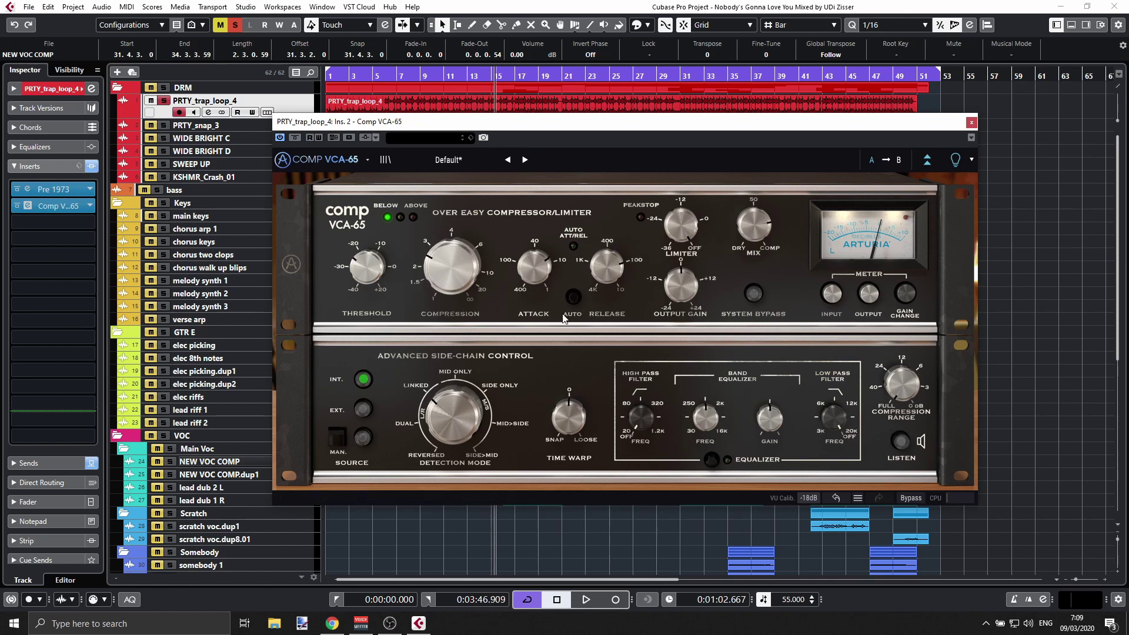
drag(533, 266, 533, 238)
drag(602, 270, 603, 265)
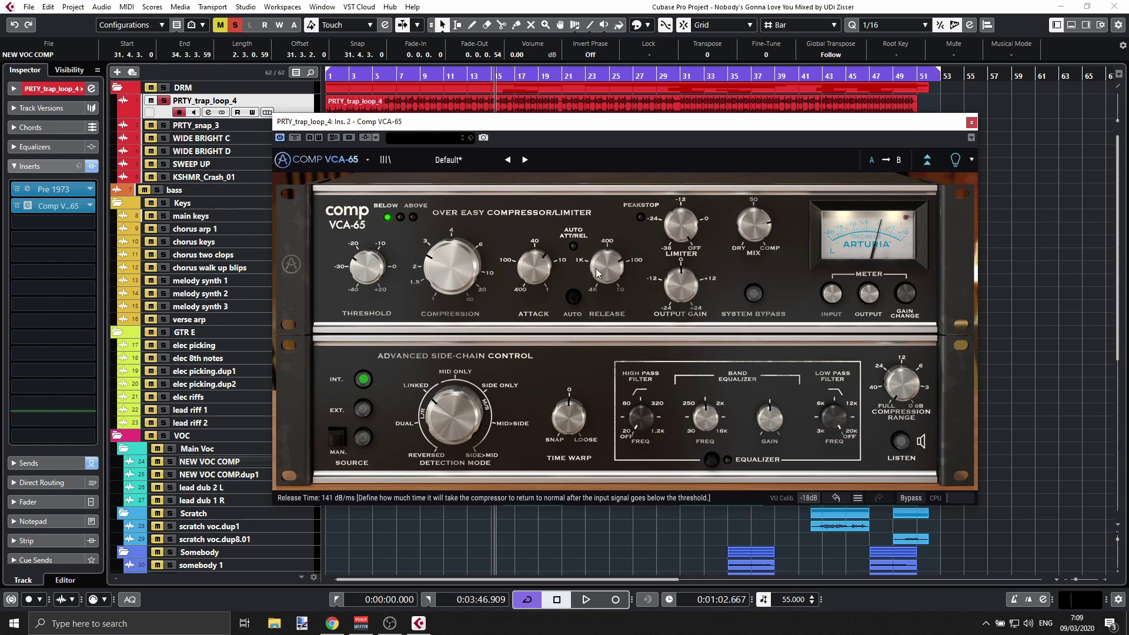
click(573, 299)
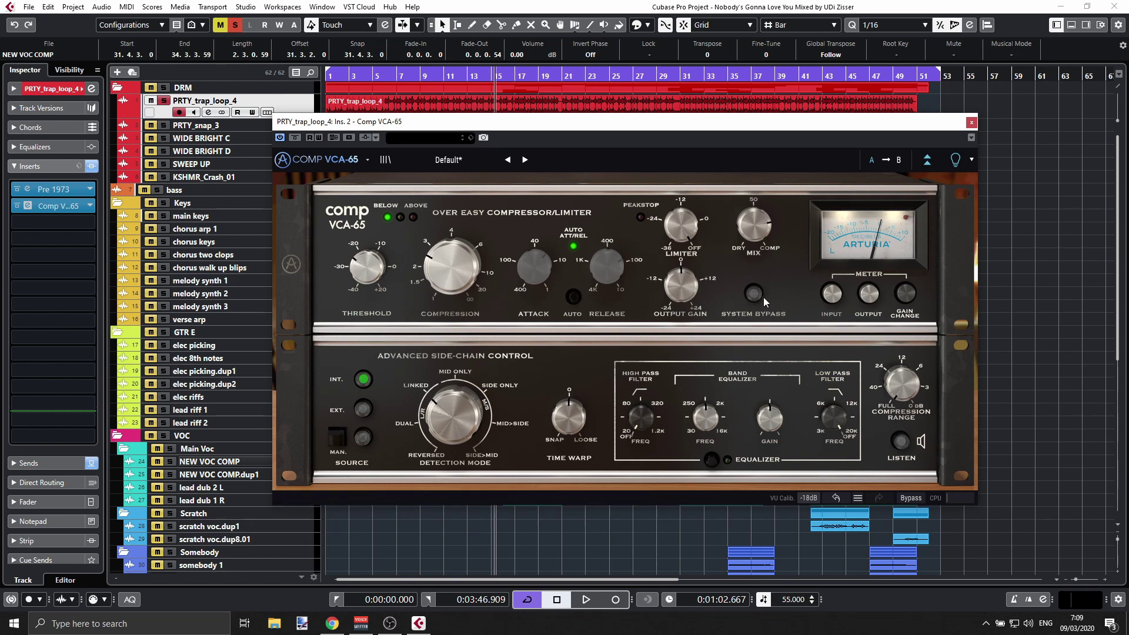
- Play the loop while raising the Comp VCA-65 compression to 200 and lowering it again, and switch off automatic attack and release
key(space)
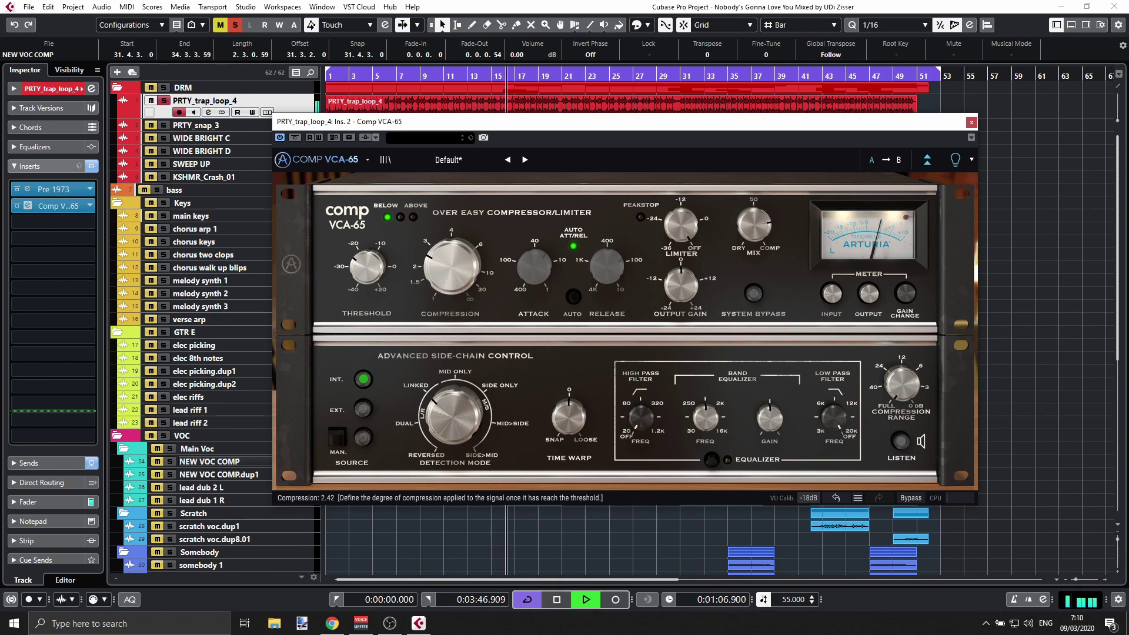
drag(452, 288, 452, 224)
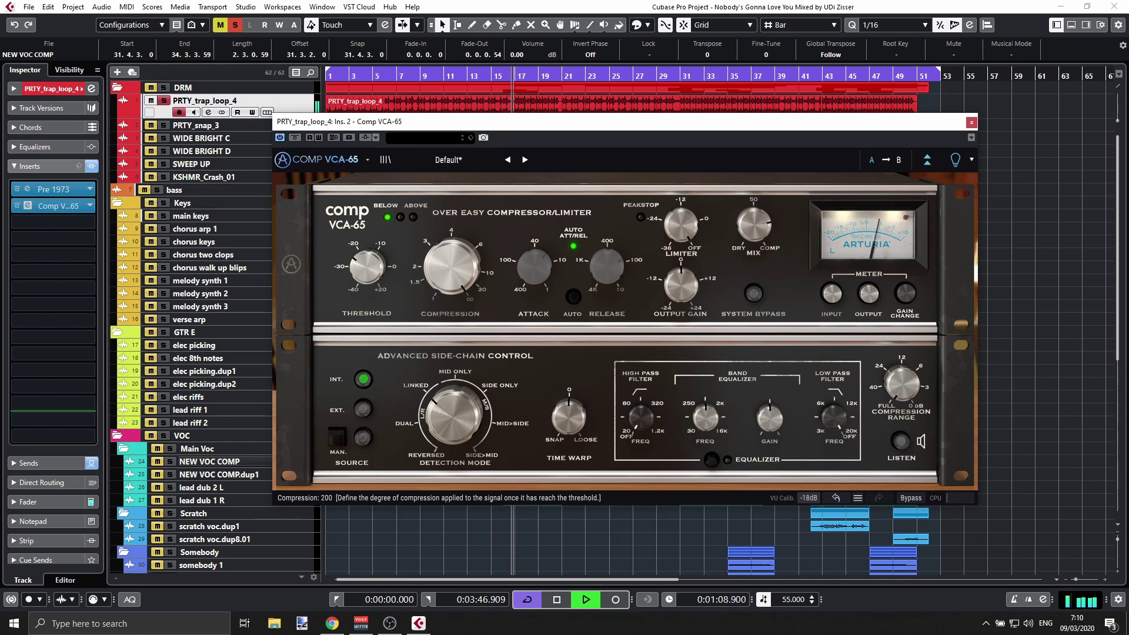
drag(451, 223, 452, 288)
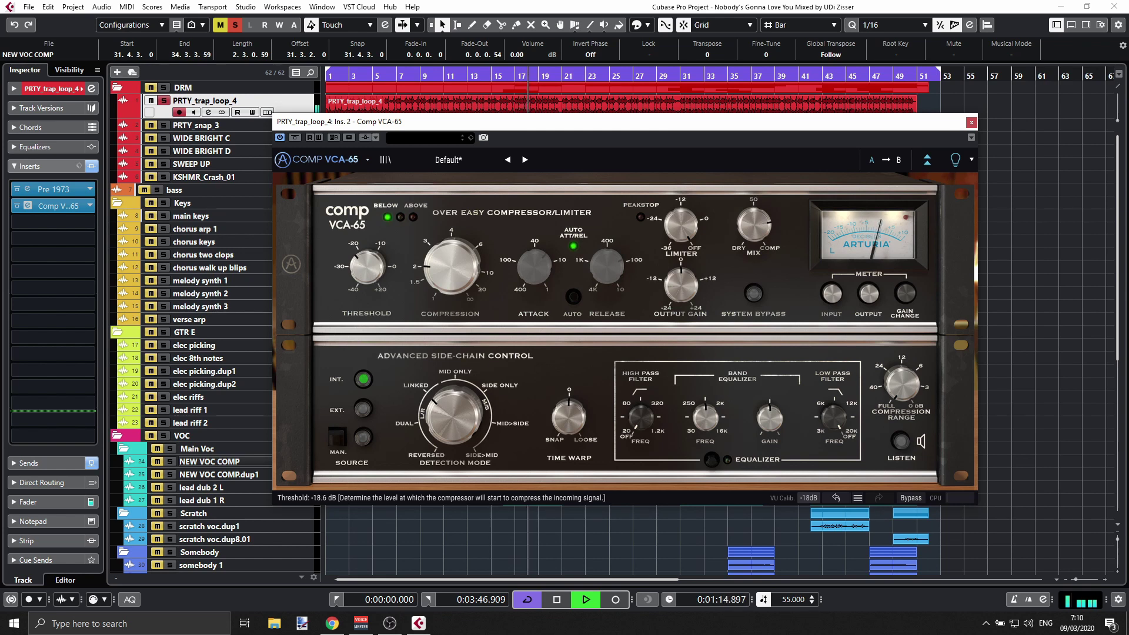
click(573, 297)
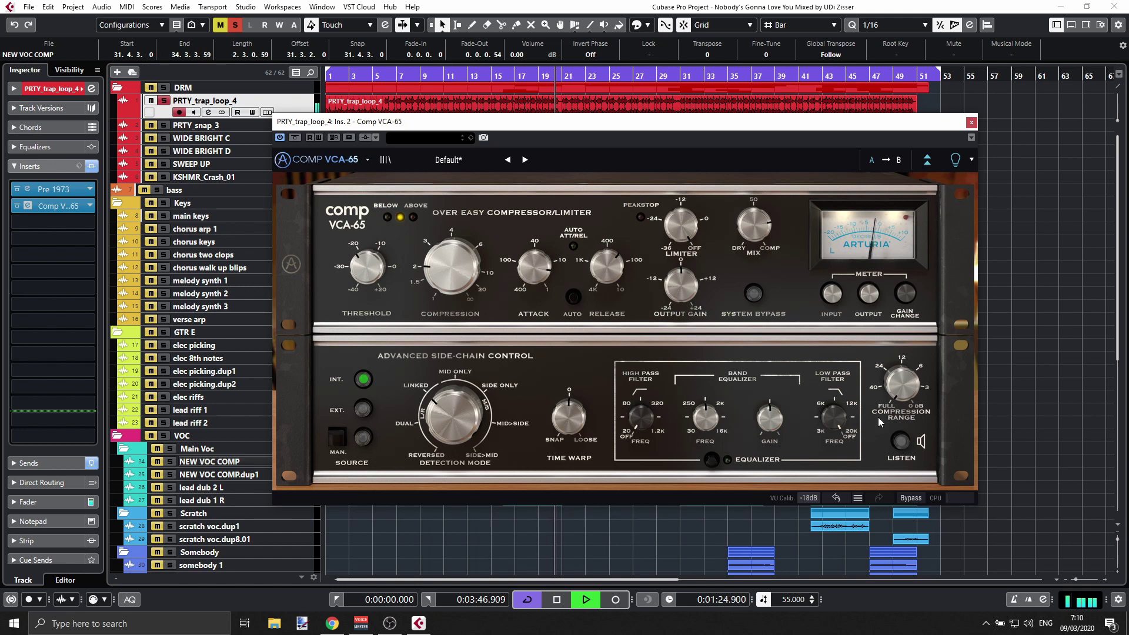
- Try the Comp VCA-65 sidechain listen switch, stop playback and set the sidechain source to manual
click(896, 442)
key(space)
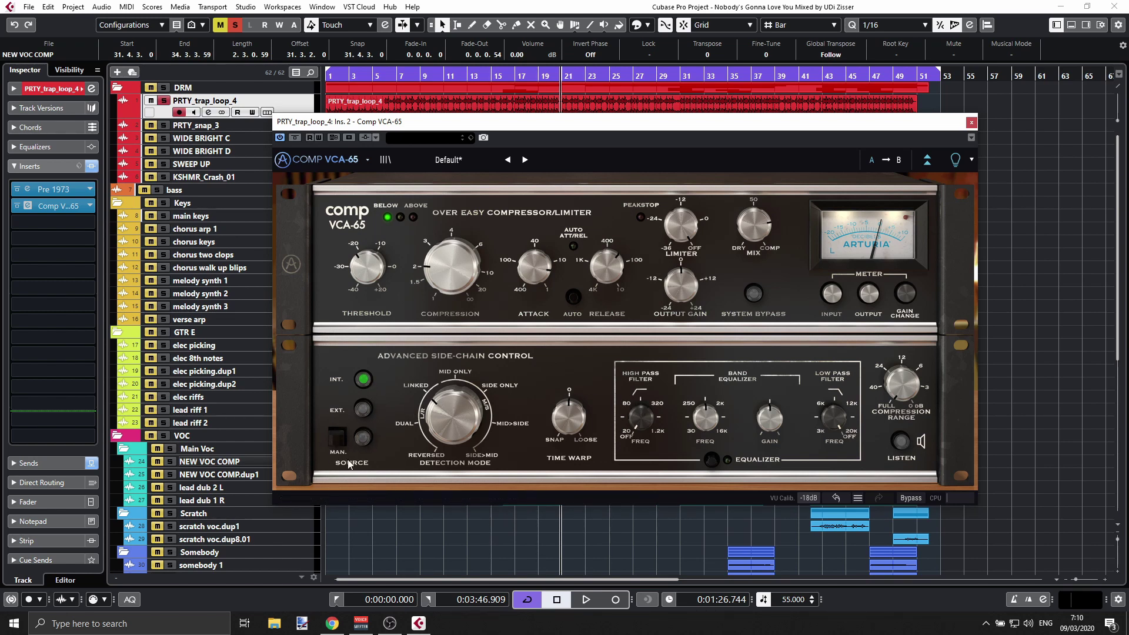
click(361, 441)
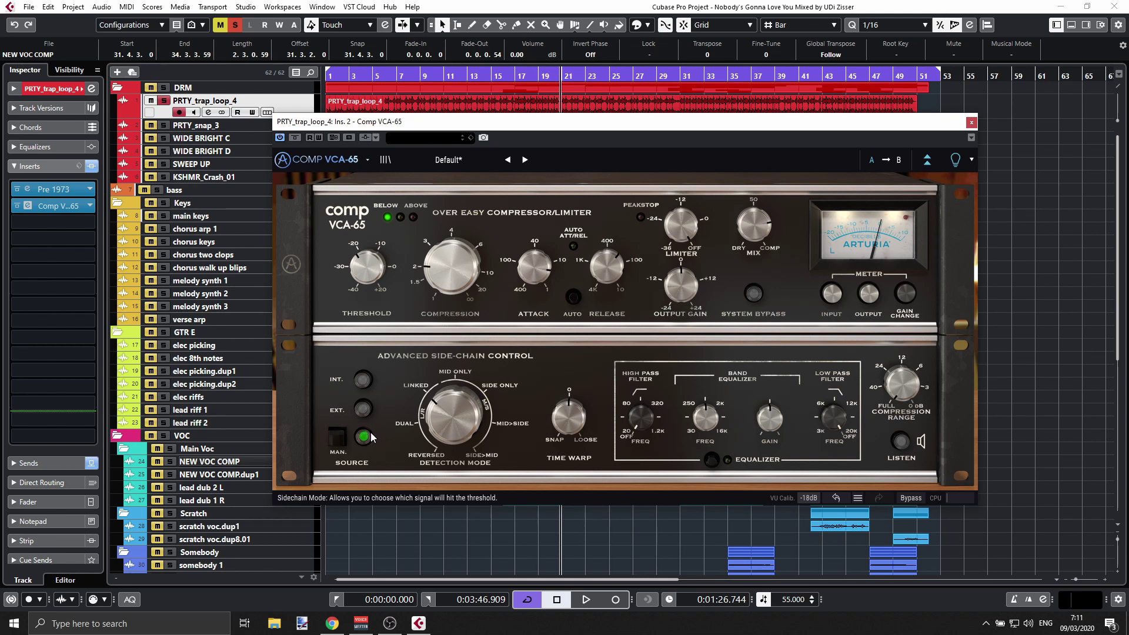
- Play the drum loop briefly with the manual sidechain source, stop it and close the Comp VCA-65 window
key(space)
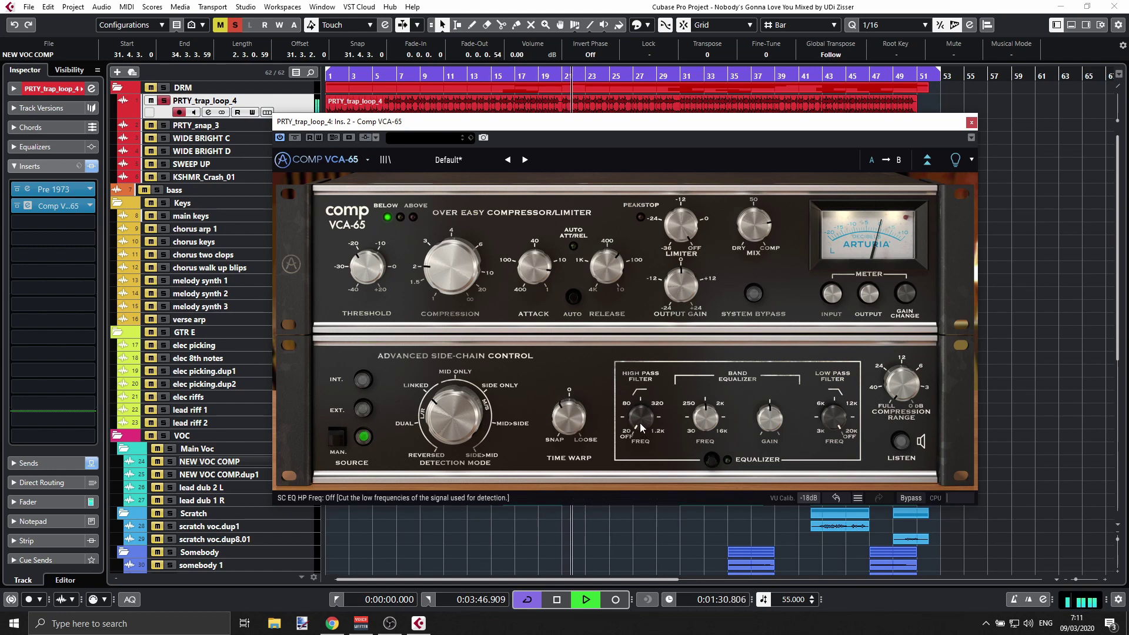
key(space)
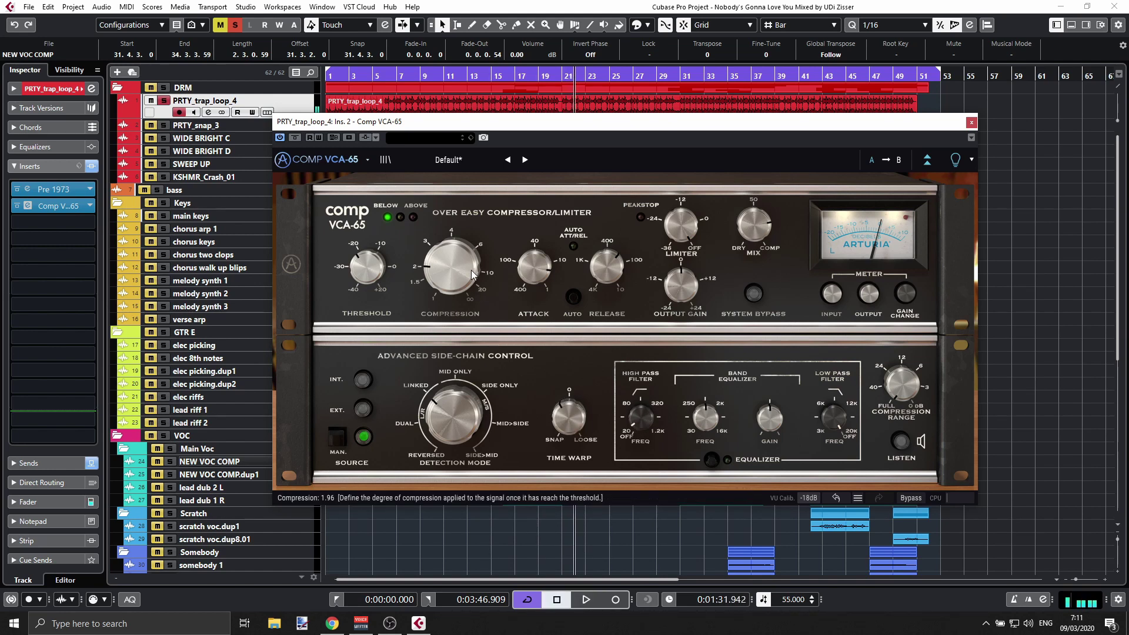
click(972, 123)
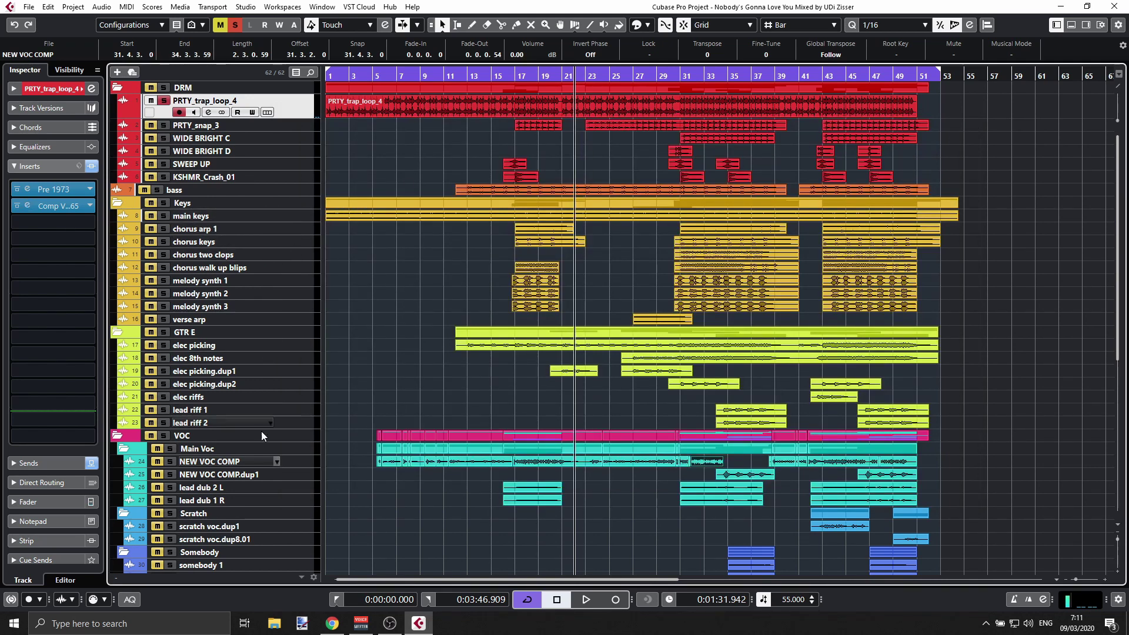
- Clear all solos and open the Comp TUBE-STA insert on the NEW VOC COMP track
scroll(254, 411, down, 3)
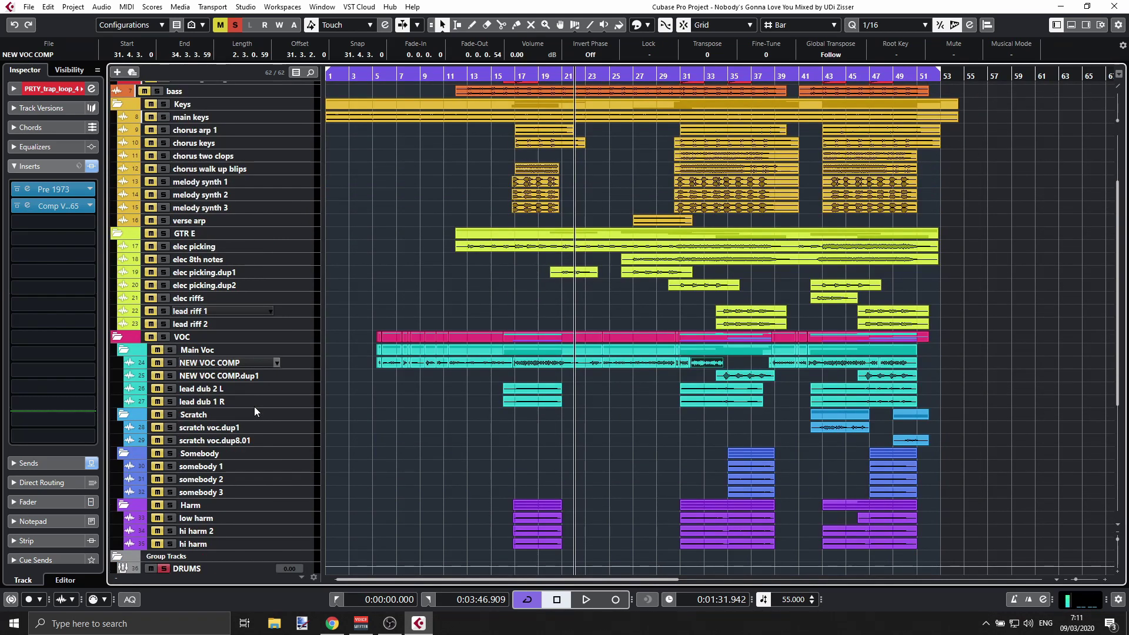
scroll(254, 409, up, 3)
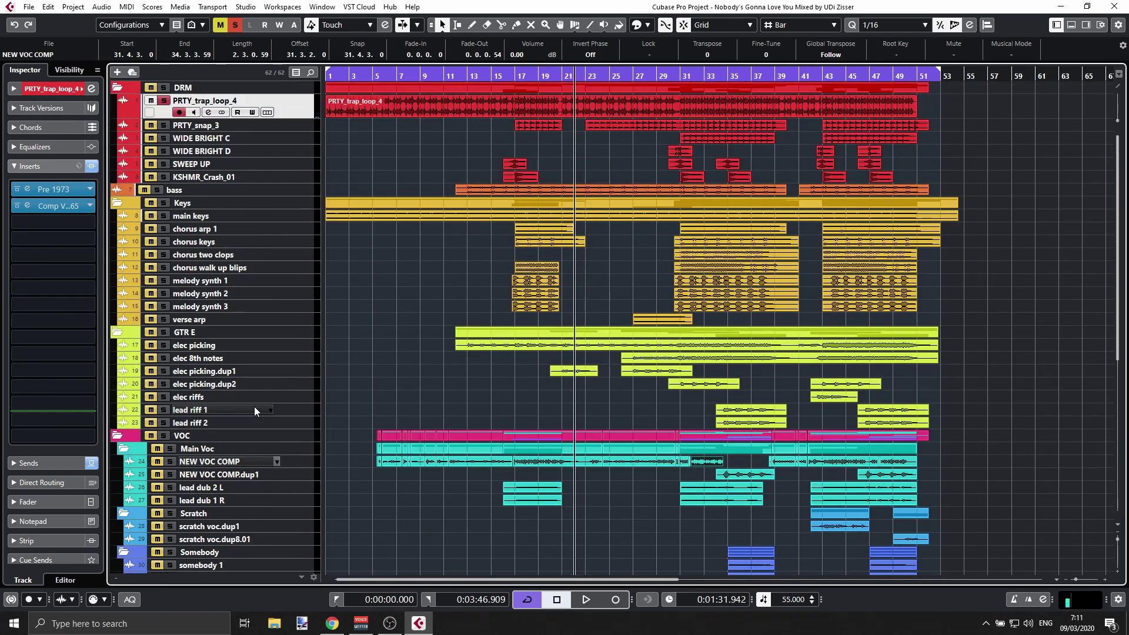
click(235, 25)
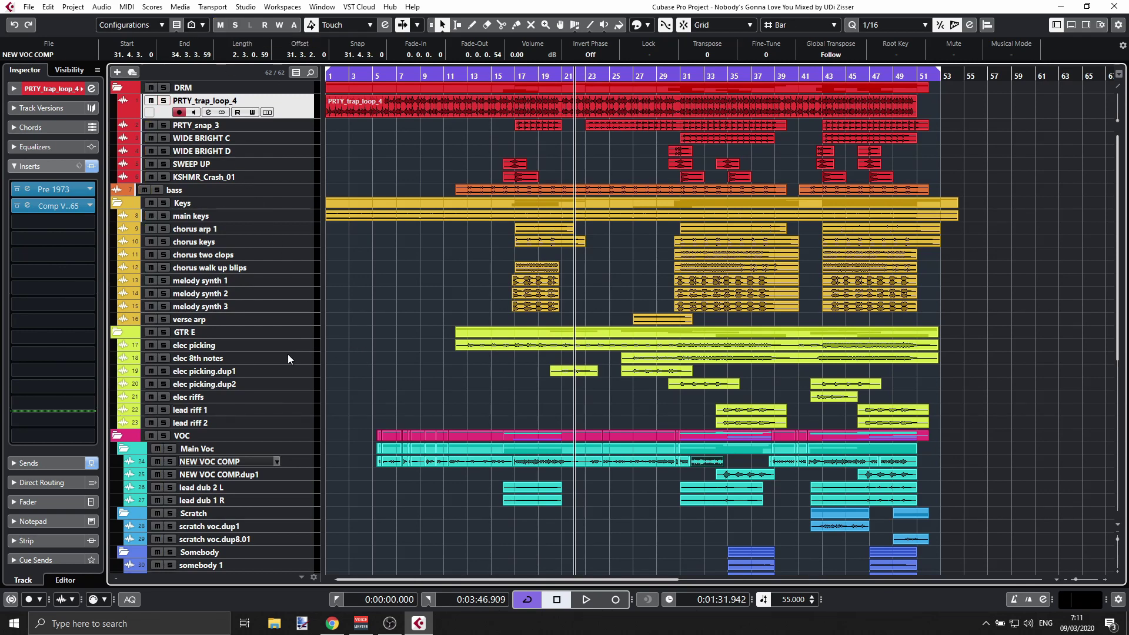
click(294, 463)
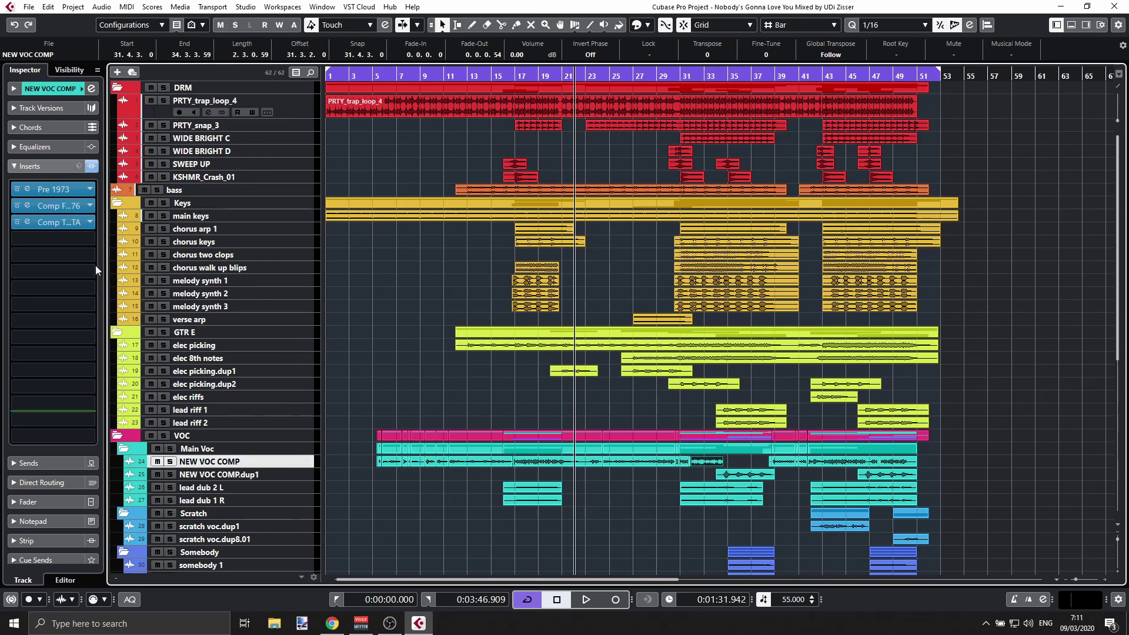
click(63, 221)
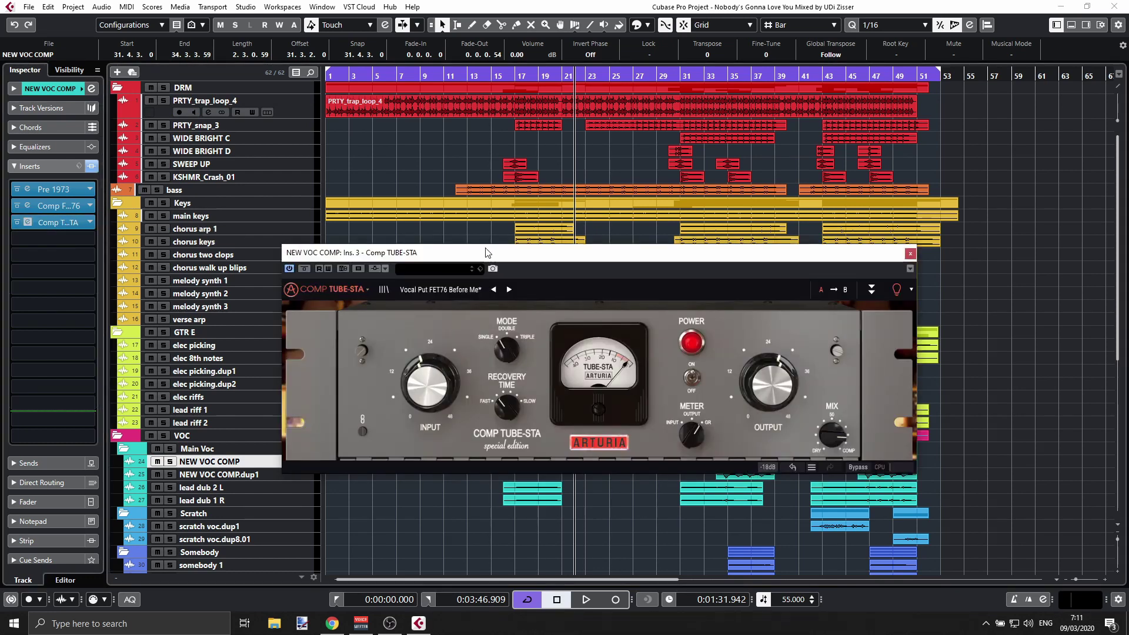
- Resize the Comp TUBE-STA window to 100%, reposition it and expand its advanced side-chain section
drag(508, 257, 546, 172)
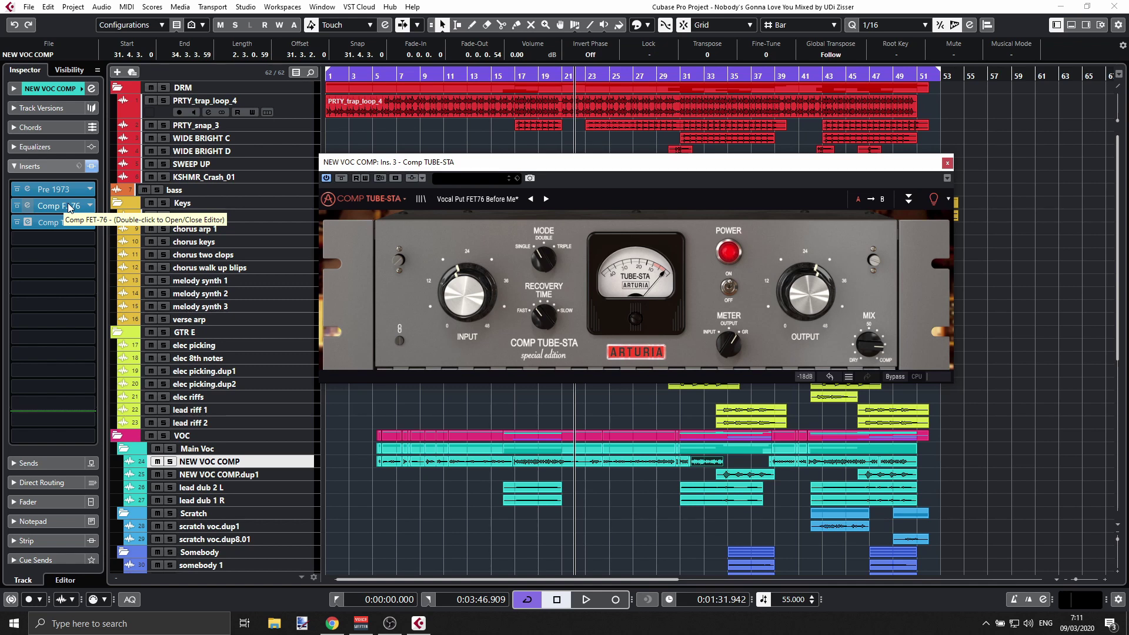
drag(473, 164, 479, 153)
click(347, 184)
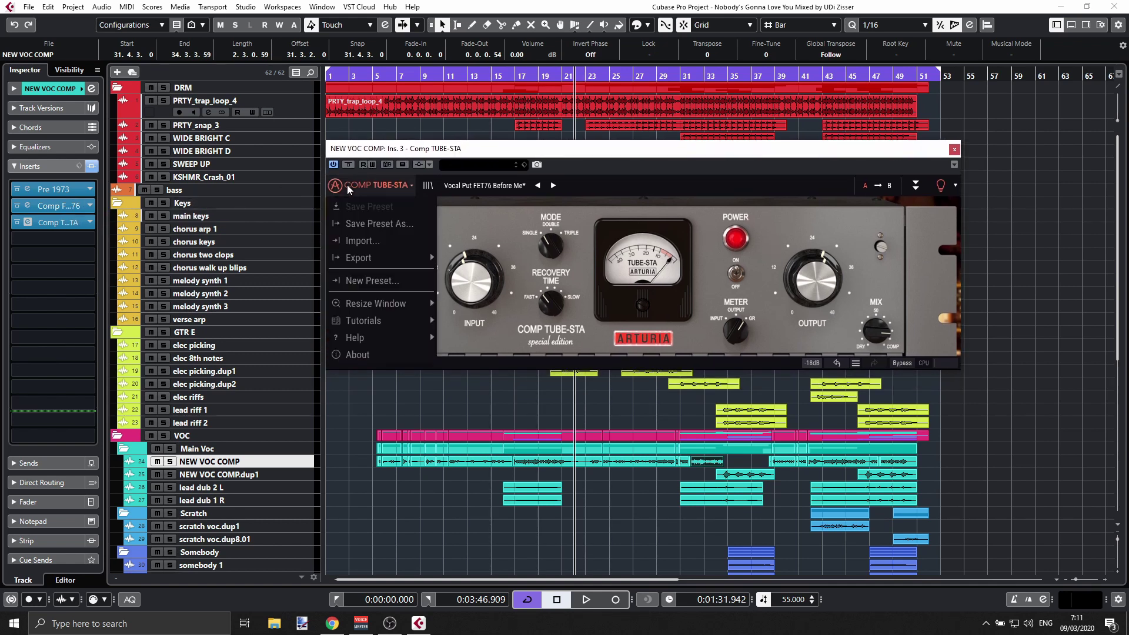
mouse_move(371, 300)
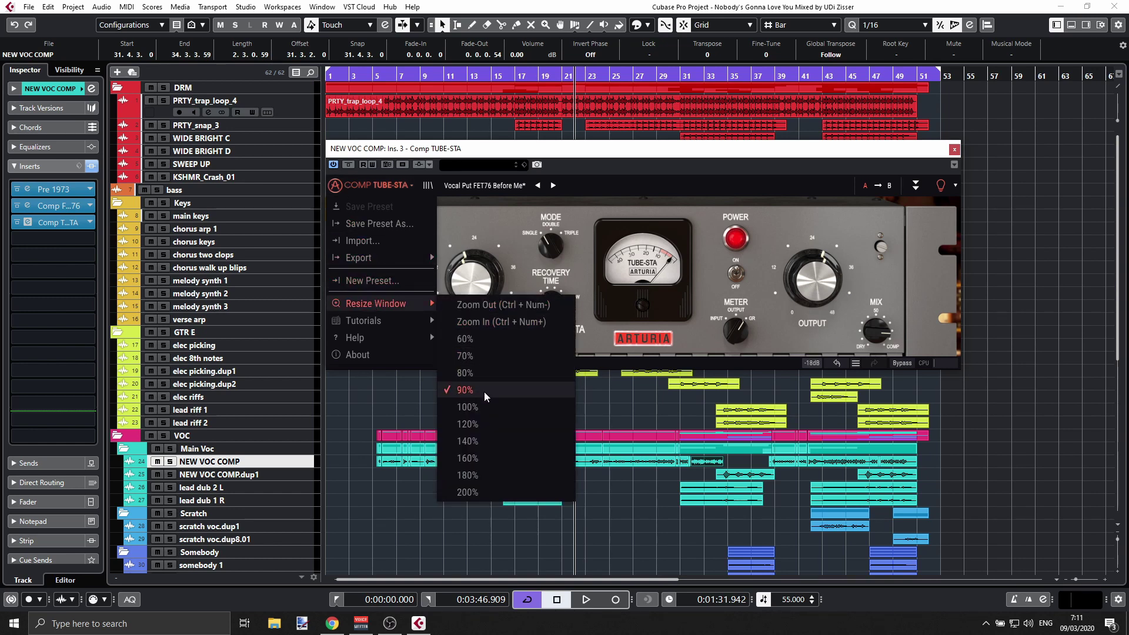
click(485, 408)
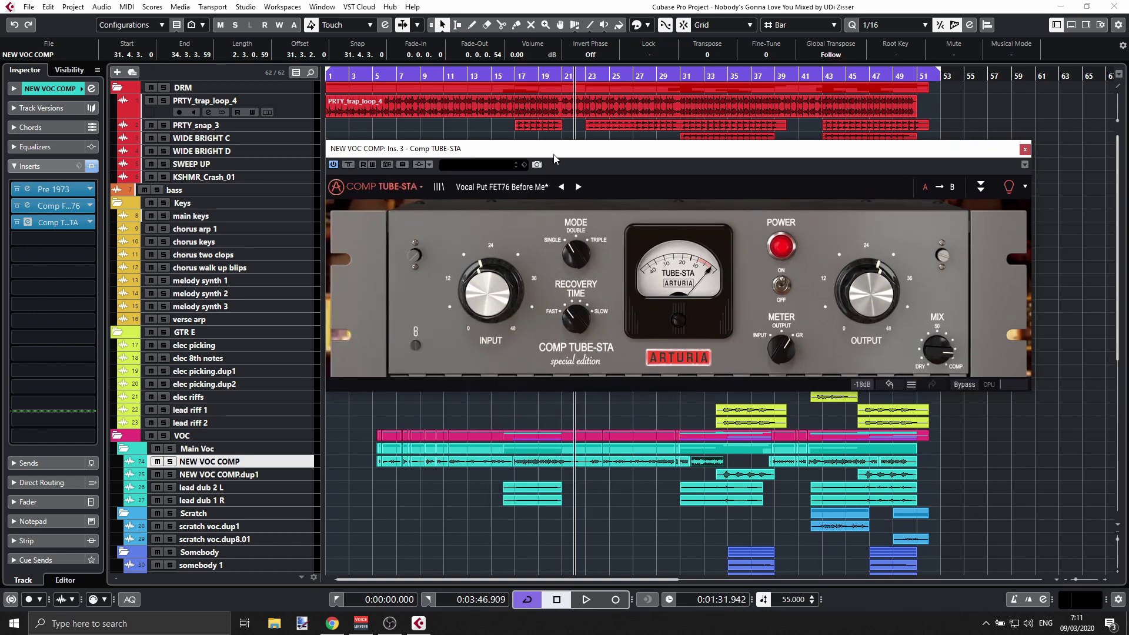
drag(500, 148, 400, 78)
click(881, 116)
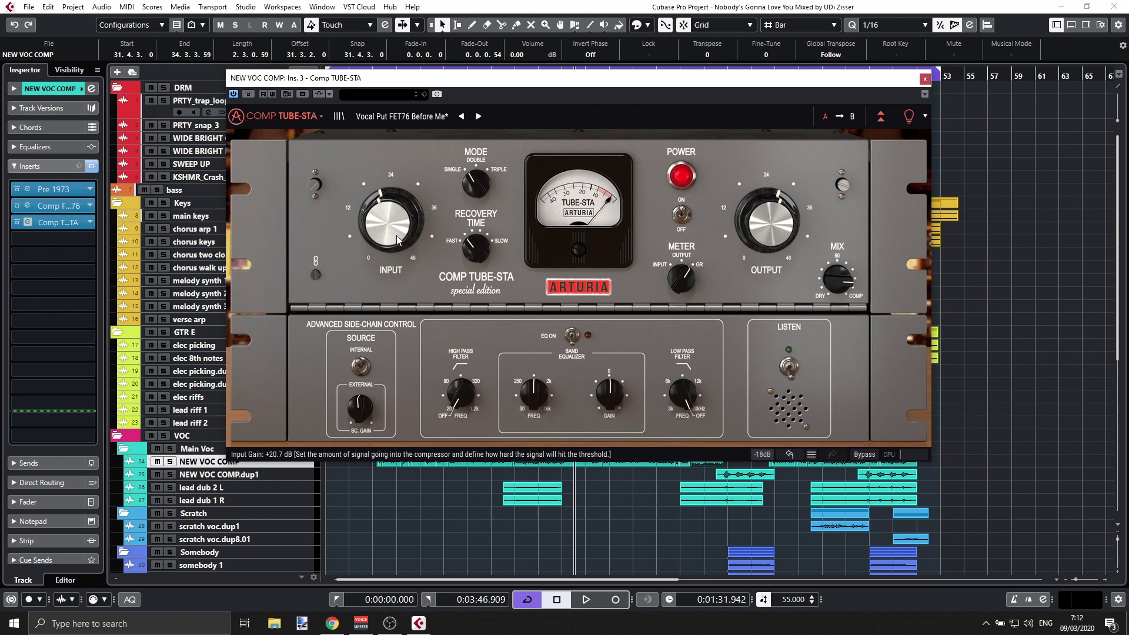
- Switch the Comp TUBE-STA mode through Double and Single to Triple
click(472, 183)
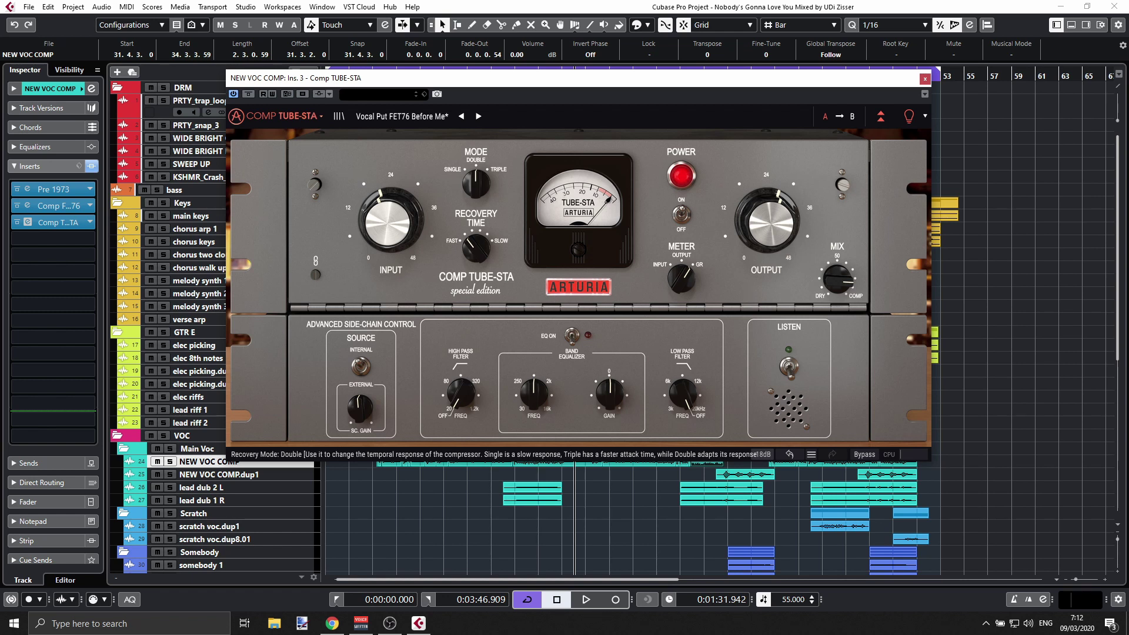
click(474, 182)
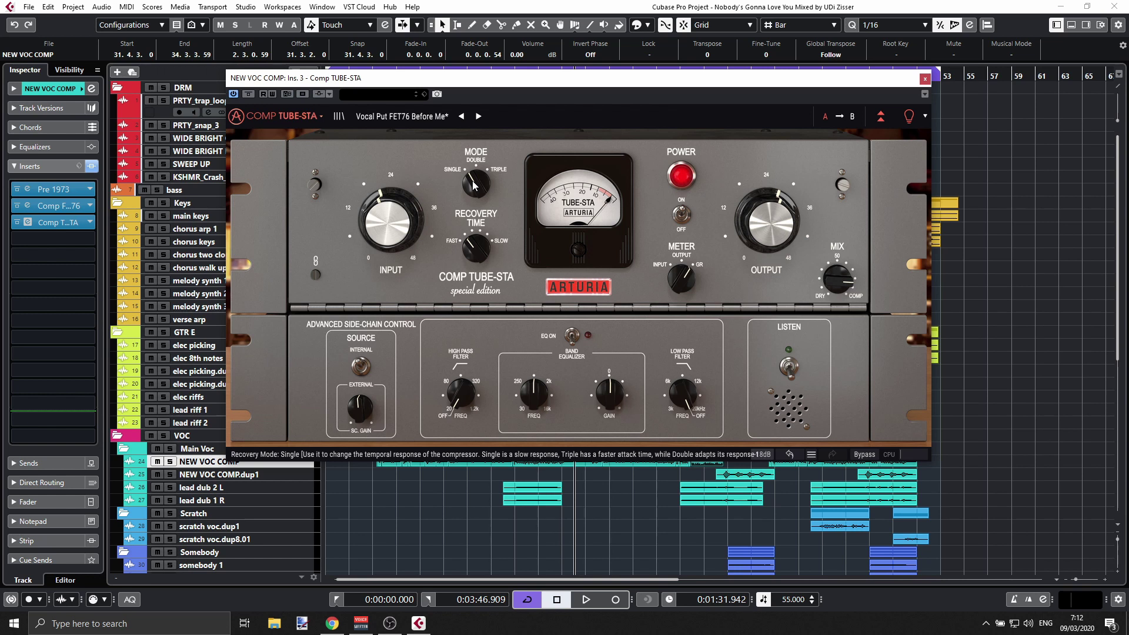
scroll(474, 186, up, 2)
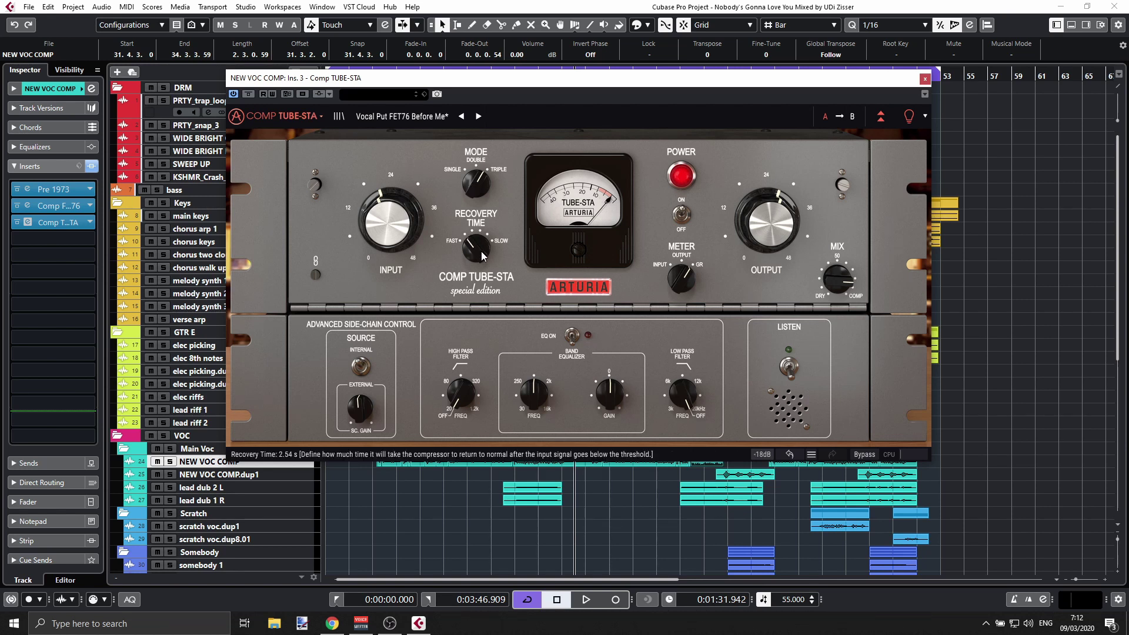
- Adjust the Comp TUBE-STA recovery time and mix slightly, and close the plugin window
mouse_move(481, 254)
mouse_down()
mouse_move(482, 230)
mouse_move(483, 257)
mouse_up()
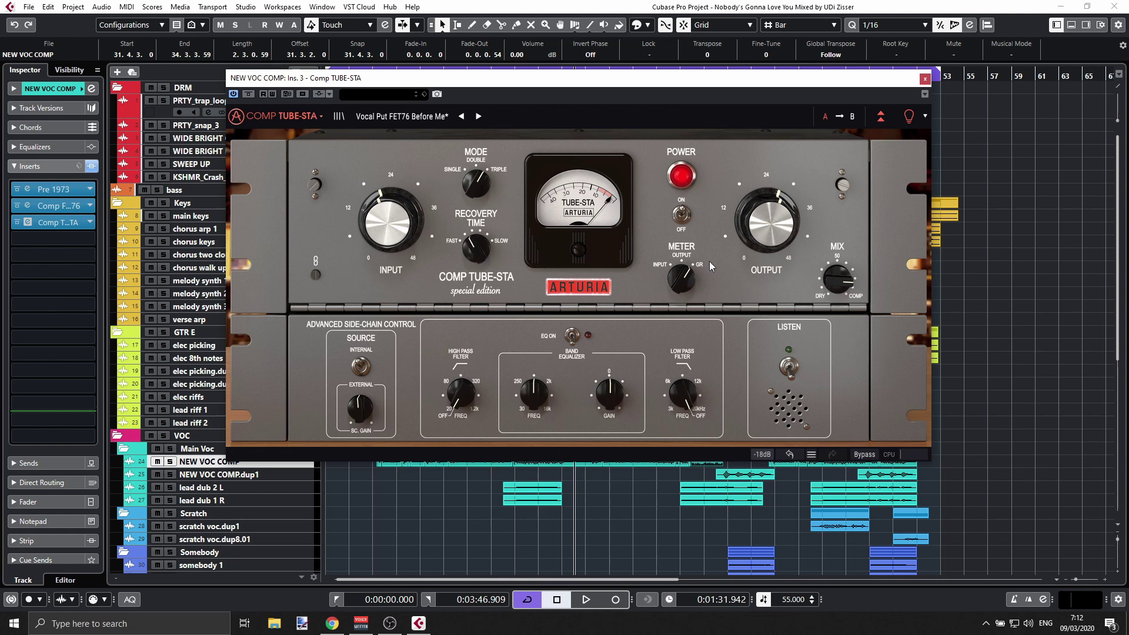
mouse_move(847, 274)
mouse_down()
mouse_move(847, 326)
mouse_move(846, 267)
mouse_move(847, 280)
mouse_up()
click(925, 80)
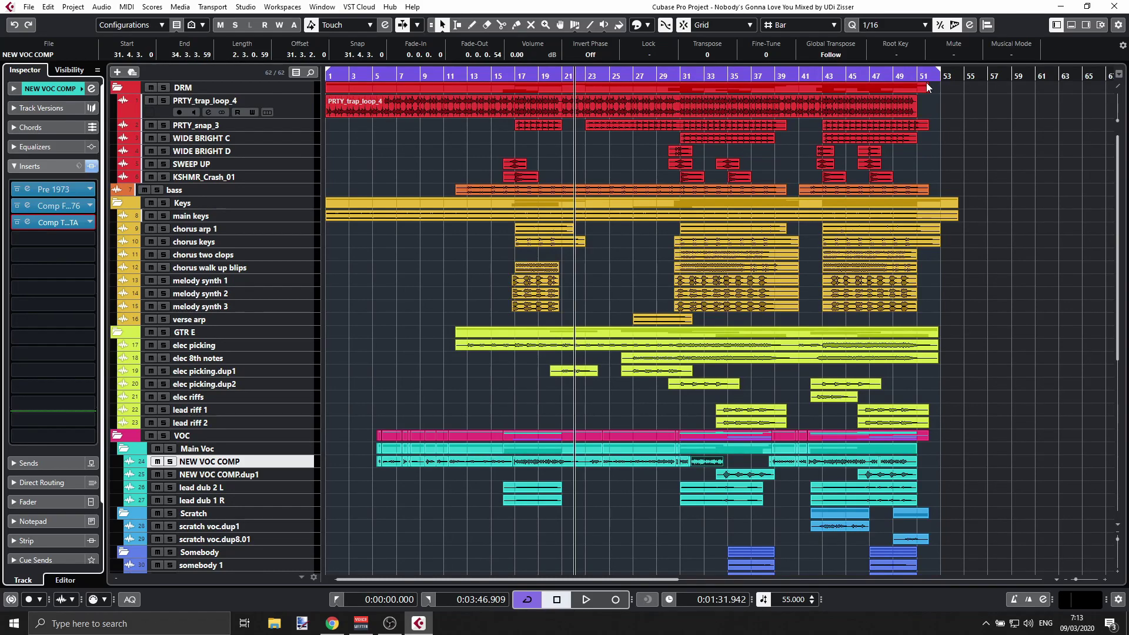
- Open the Comp FET-76 insert on the bass track and try the Dual and Reversed sidechain detection modes
click(294, 189)
click(69, 205)
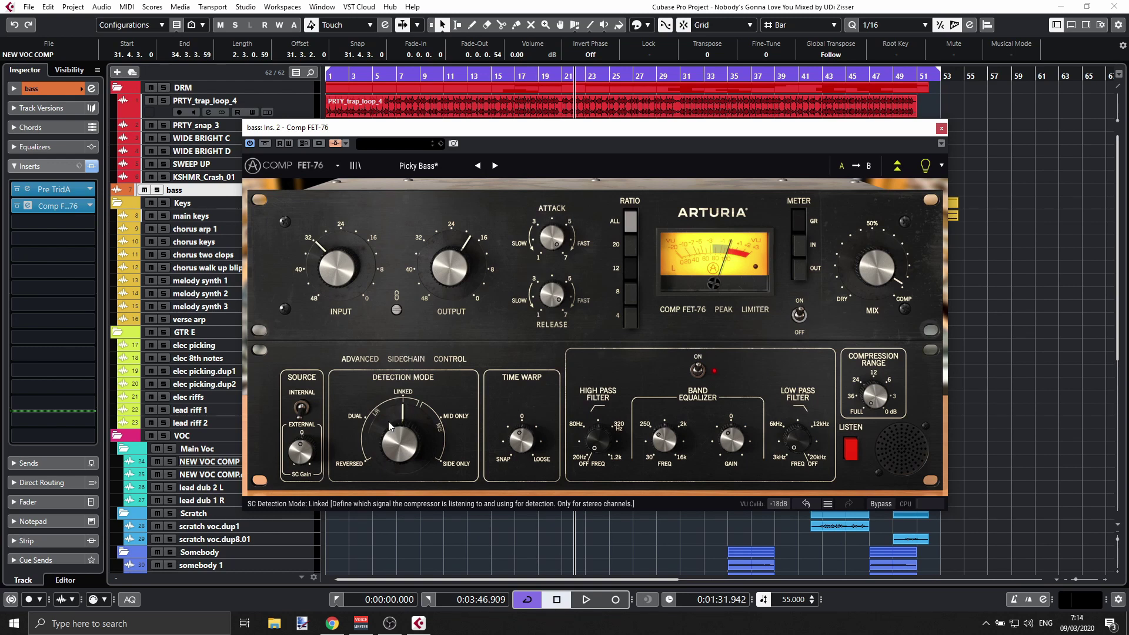
drag(395, 436, 395, 456)
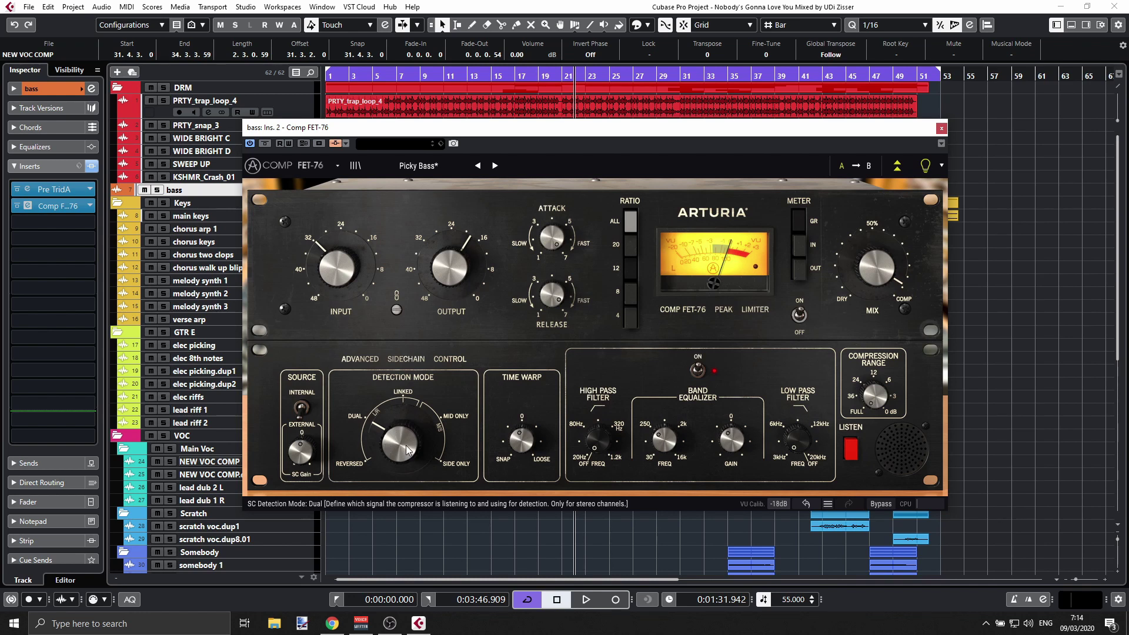
drag(407, 450, 407, 438)
scroll(406, 450, down, 1)
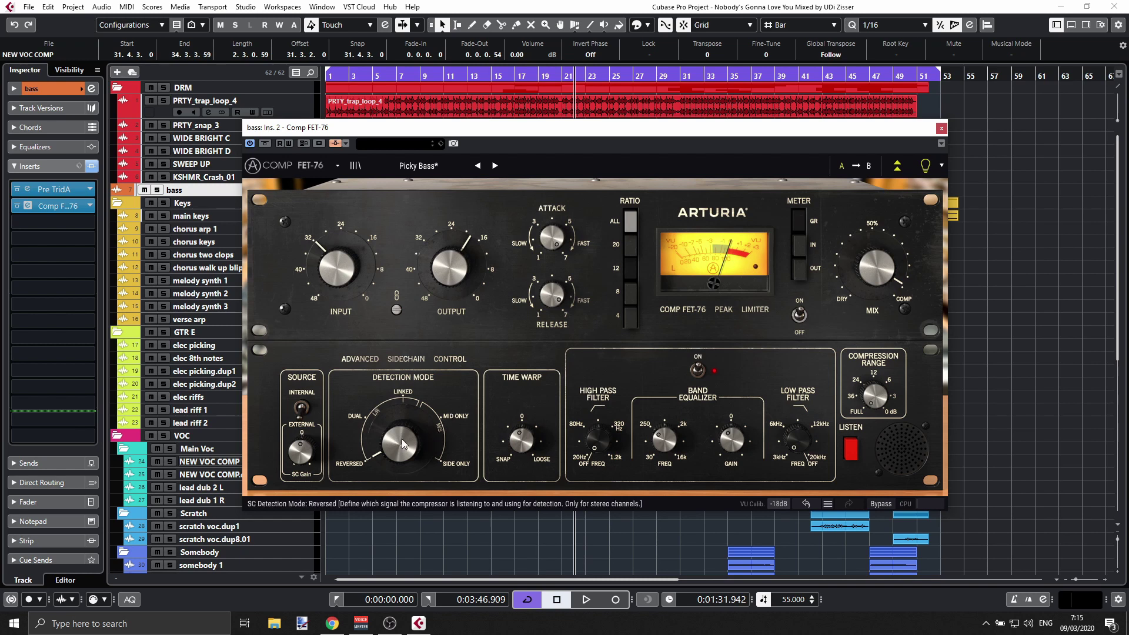
- Try the M only detection mode on the bass compressor, return it to Linked and nudge the time warp
mouse_move(407, 450)
mouse_down()
mouse_move(401, 414)
mouse_move(400, 442)
mouse_up()
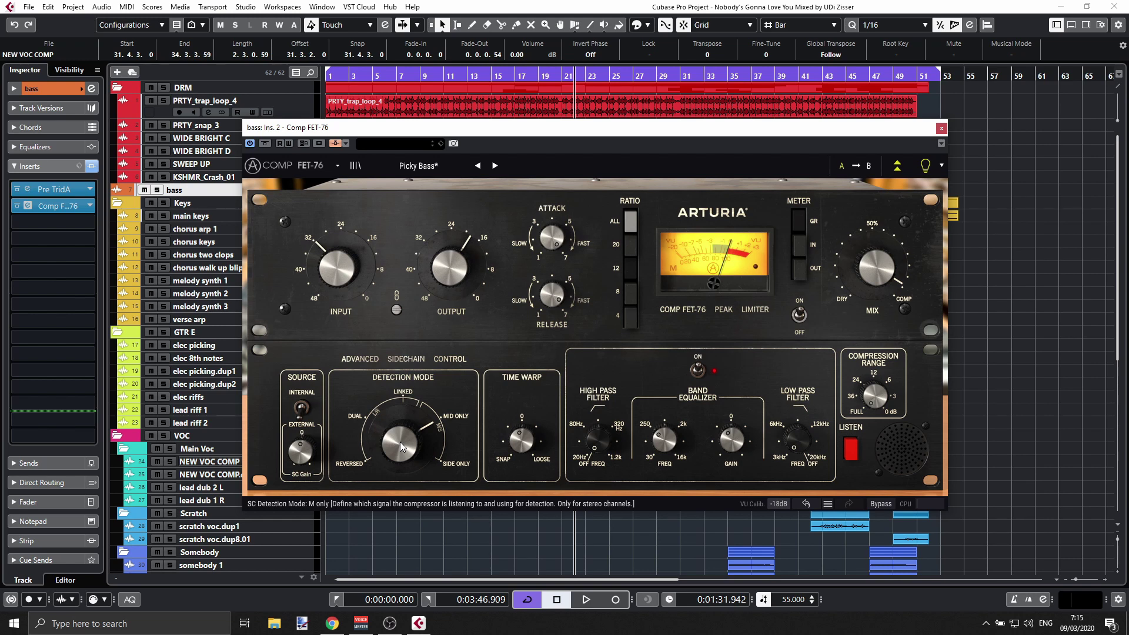
drag(429, 435, 400, 426)
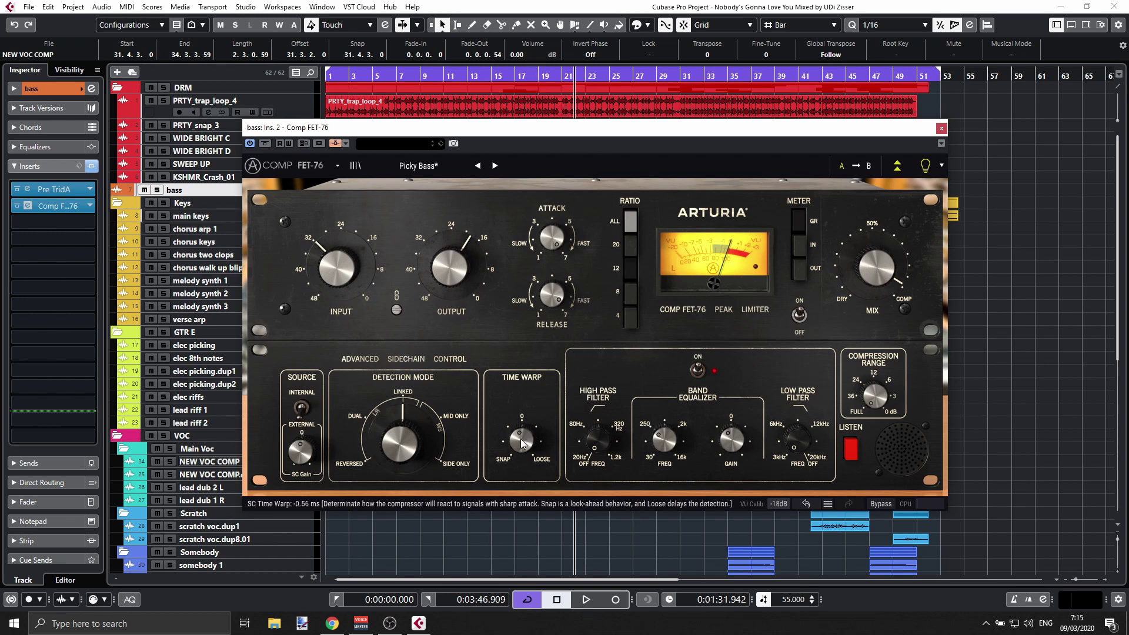
drag(520, 438, 520, 442)
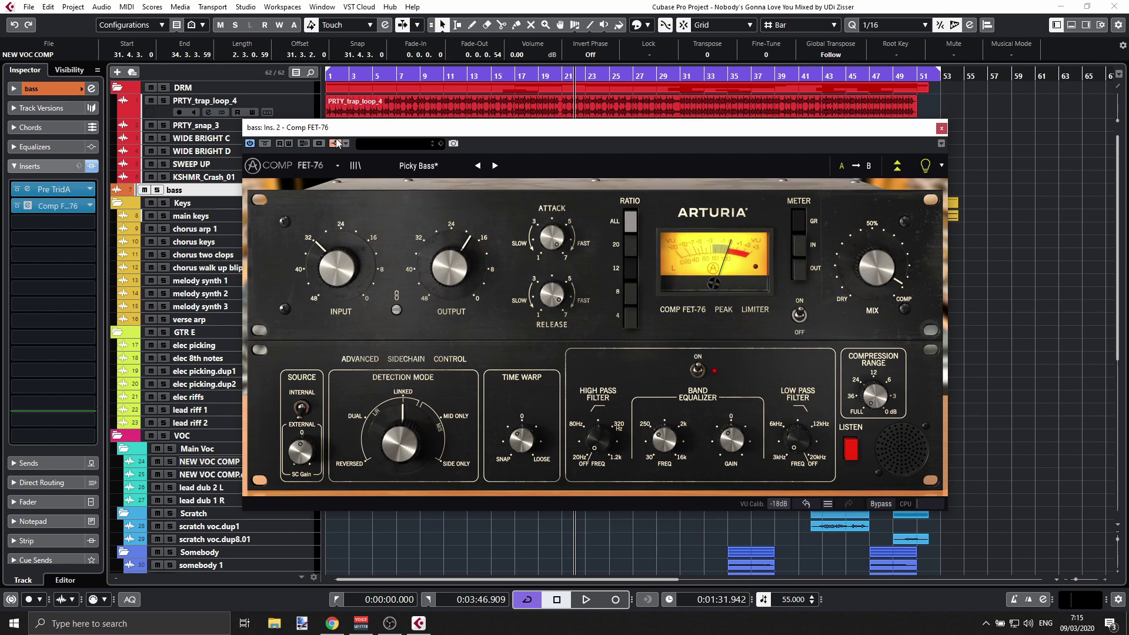
- Reposition the Comp FET-76 window and examine the PRTY_trap_loop_4 sends for the one feeding the bass compressor
drag(393, 130, 462, 203)
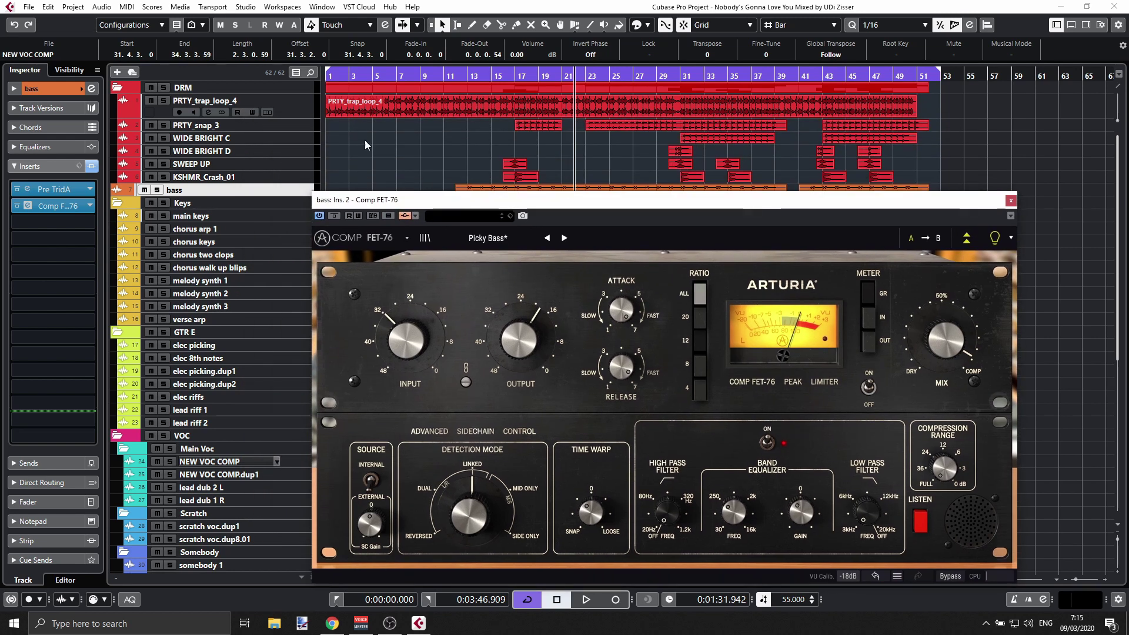
click(298, 107)
click(352, 109)
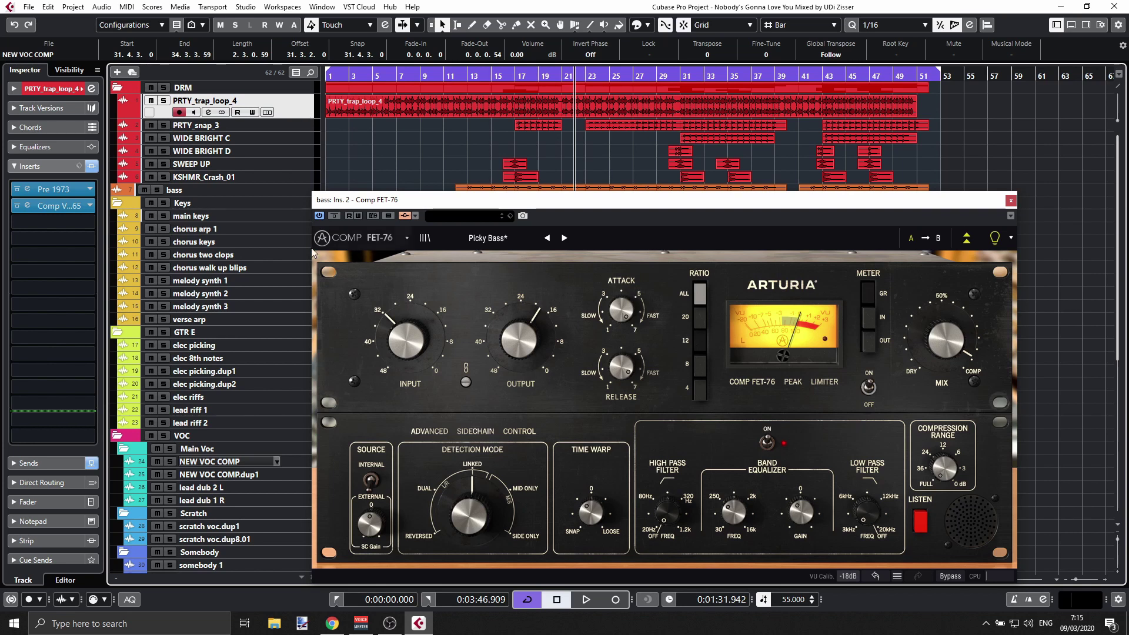
drag(538, 200, 552, 153)
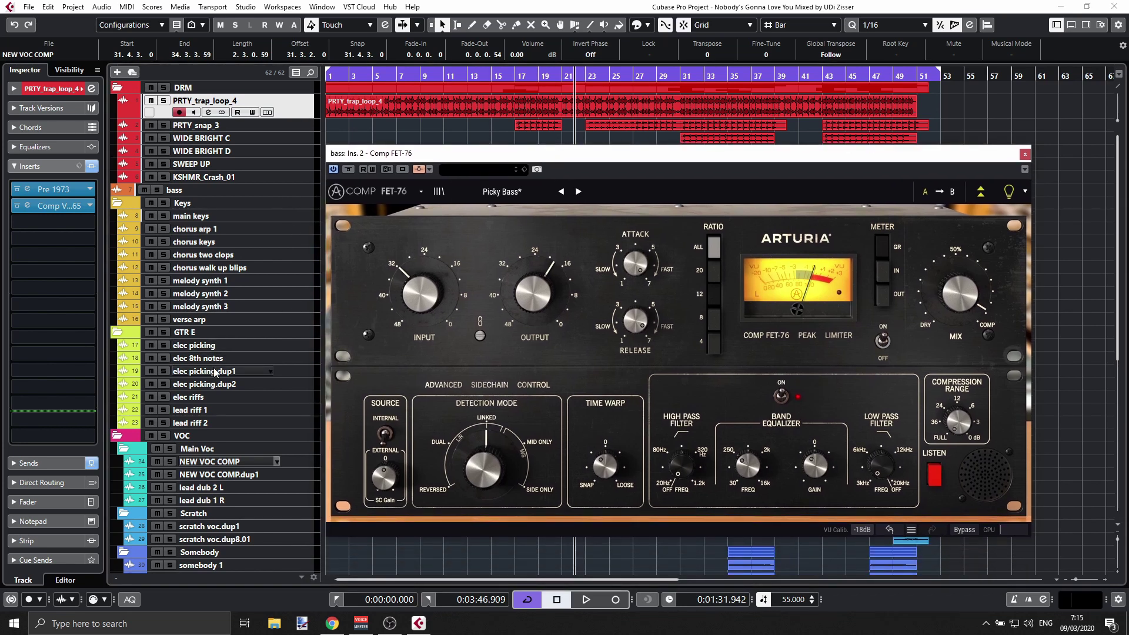
click(43, 465)
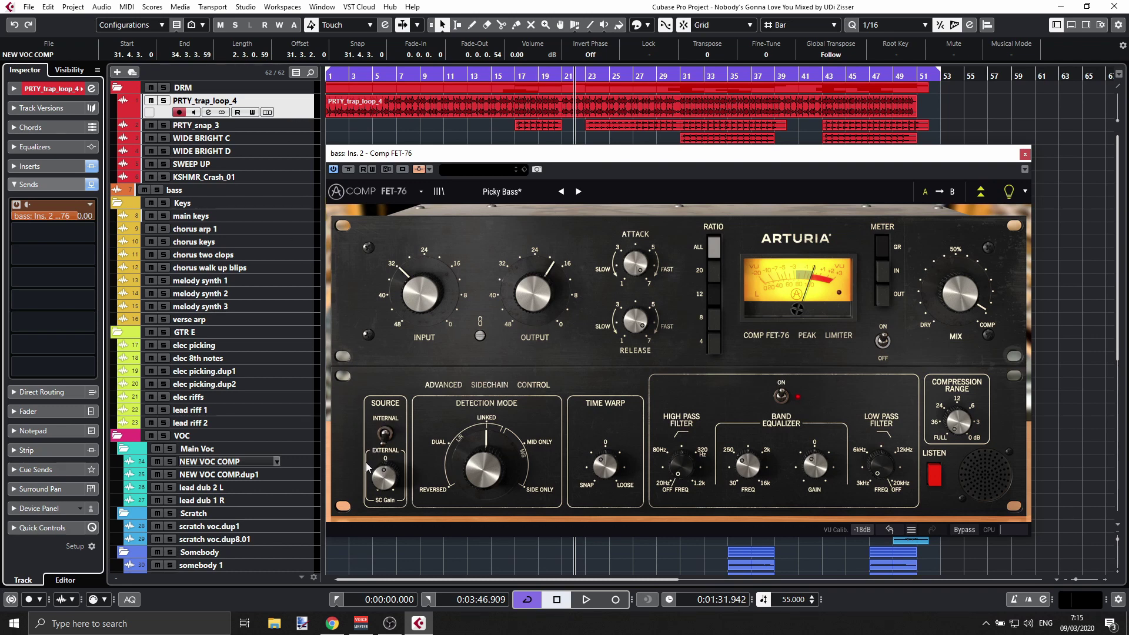
- Solo the PRTY_trap_loop_4 and bass tracks together and start playback
click(164, 100)
click(159, 189)
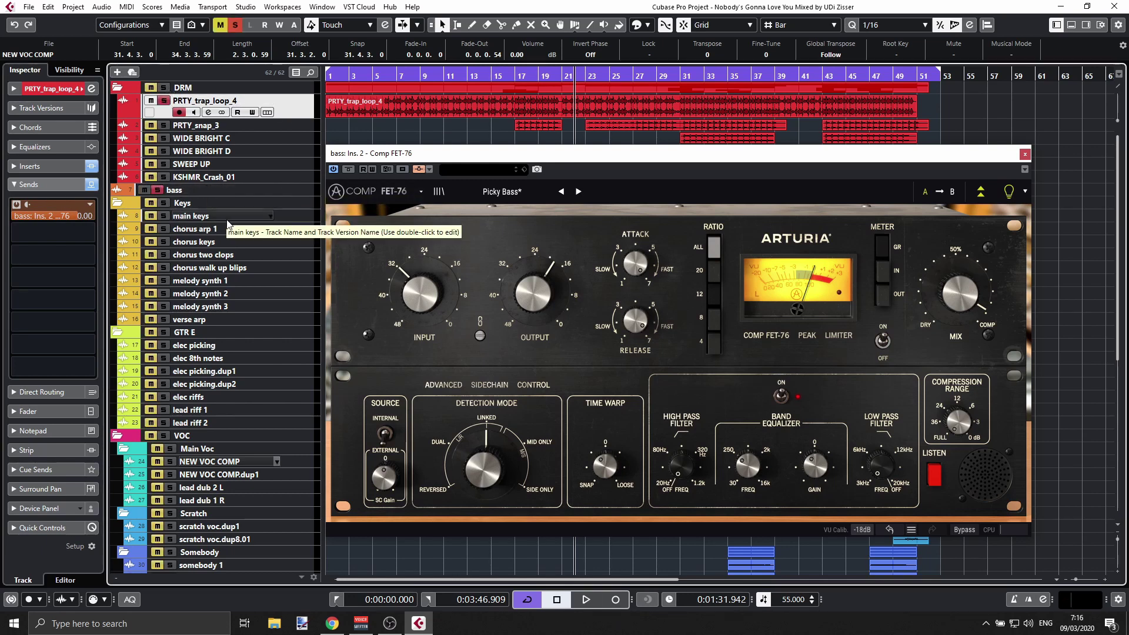
key(space)
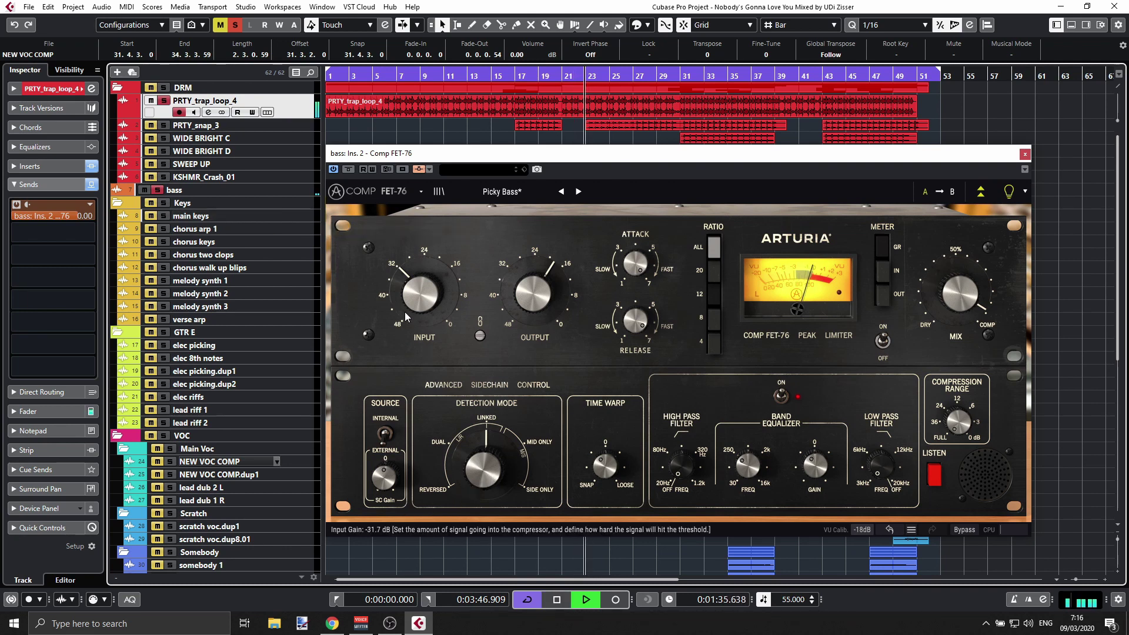
- Audition the bass compressor's sidechain signal through Listen, switch it off, stop playback and examine the sidechain high-pass and low-pass filters
click(935, 481)
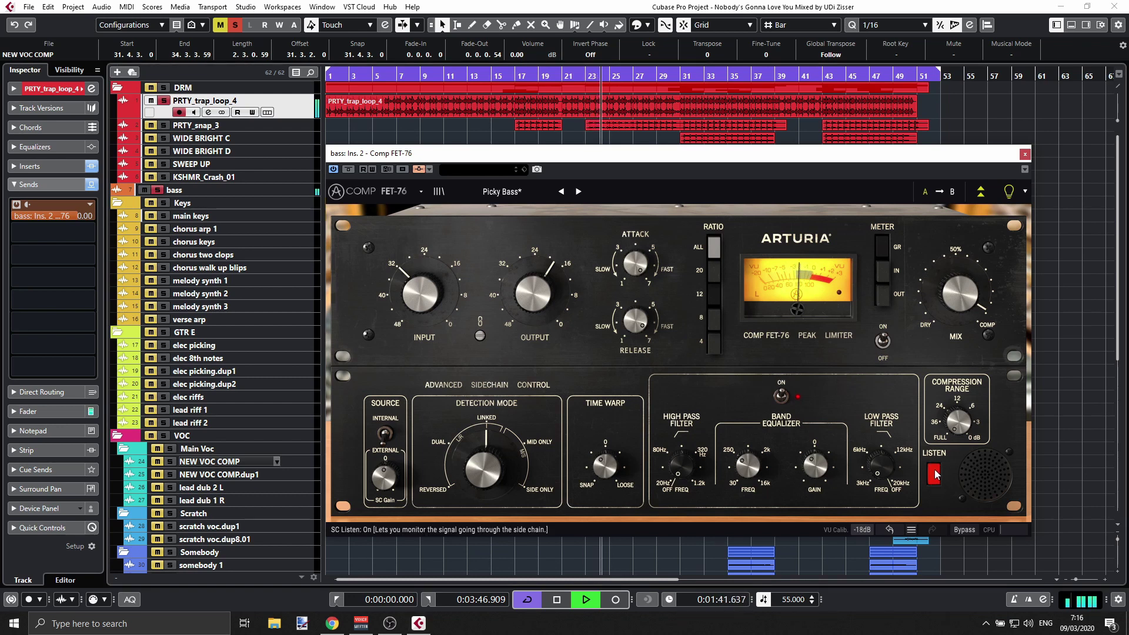
click(936, 480)
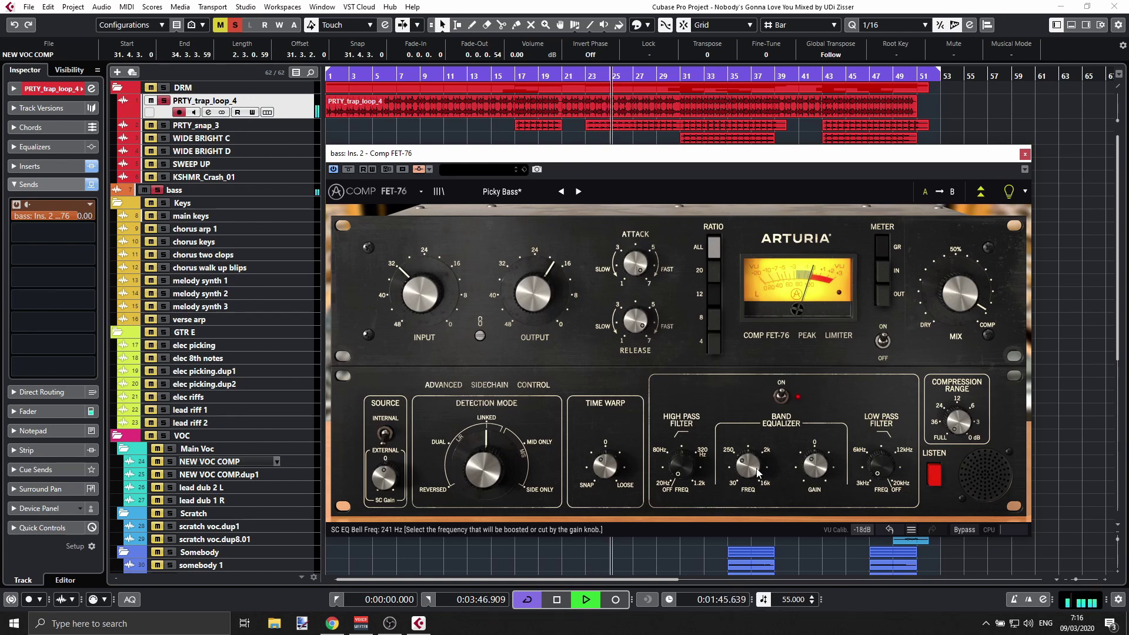
drag(661, 474, 680, 474)
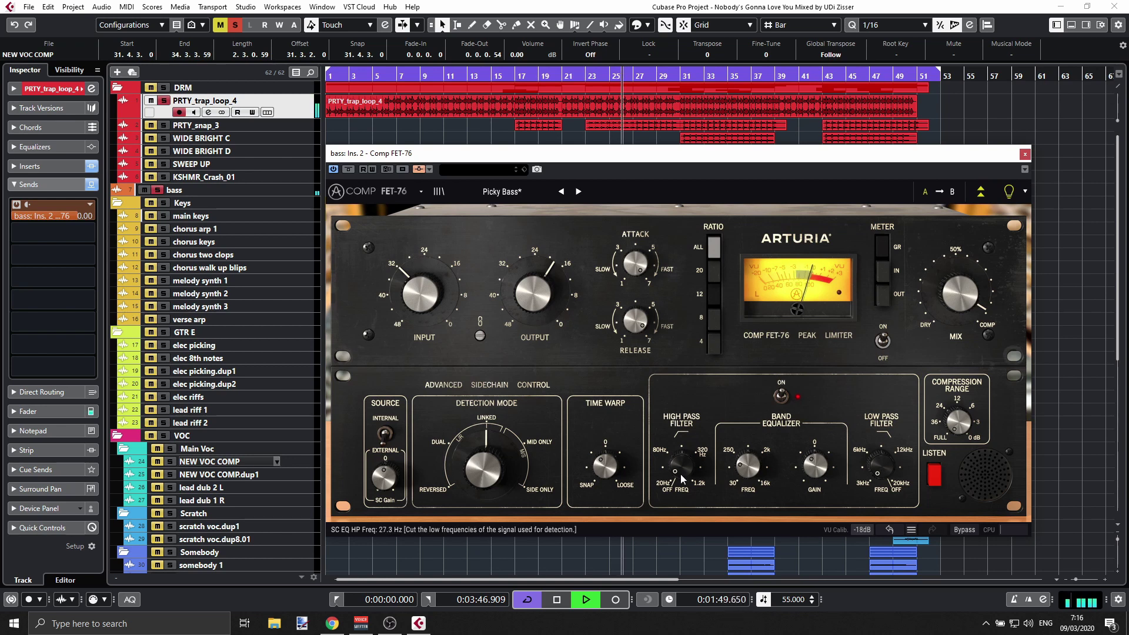
key(space)
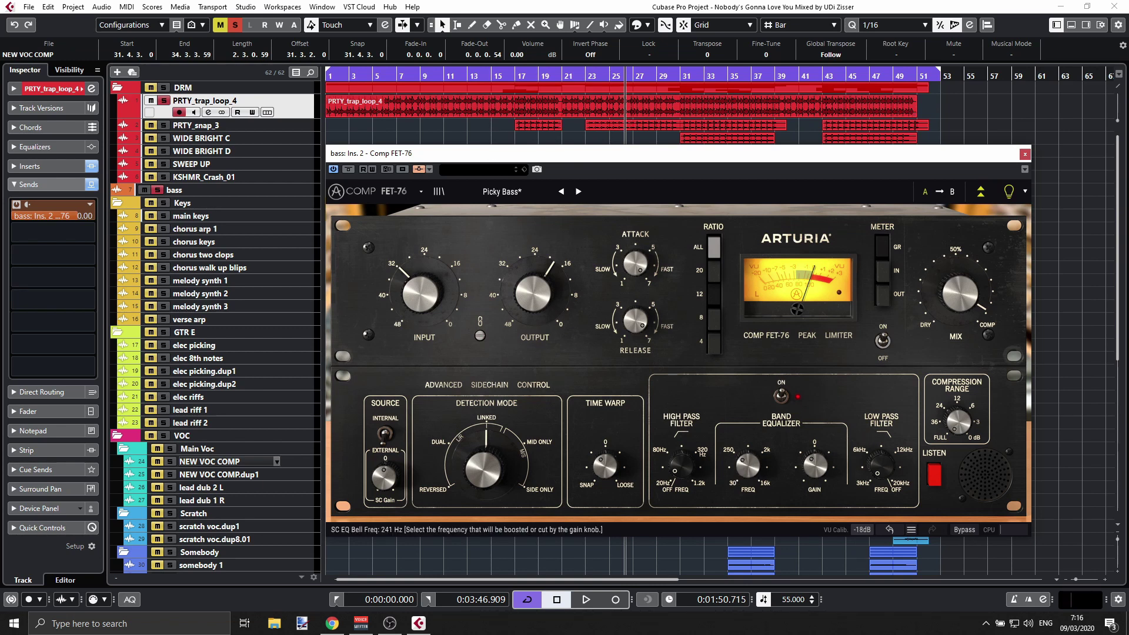
scroll(753, 462, up, 2)
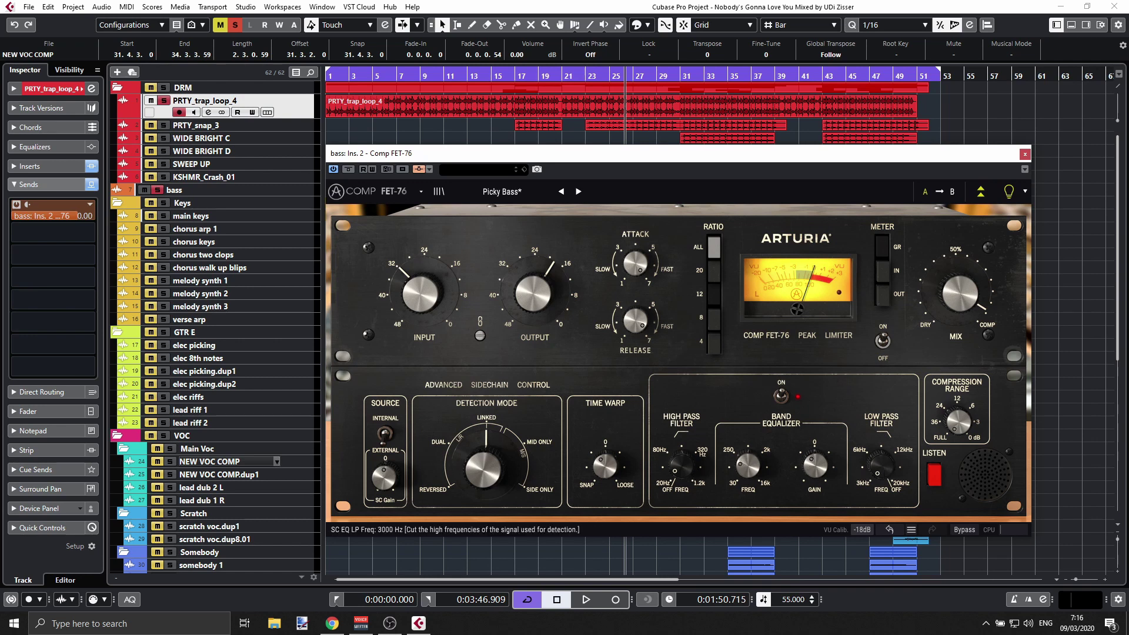
mouse_move(884, 467)
mouse_down()
mouse_move(884, 447)
mouse_move(884, 462)
mouse_up()
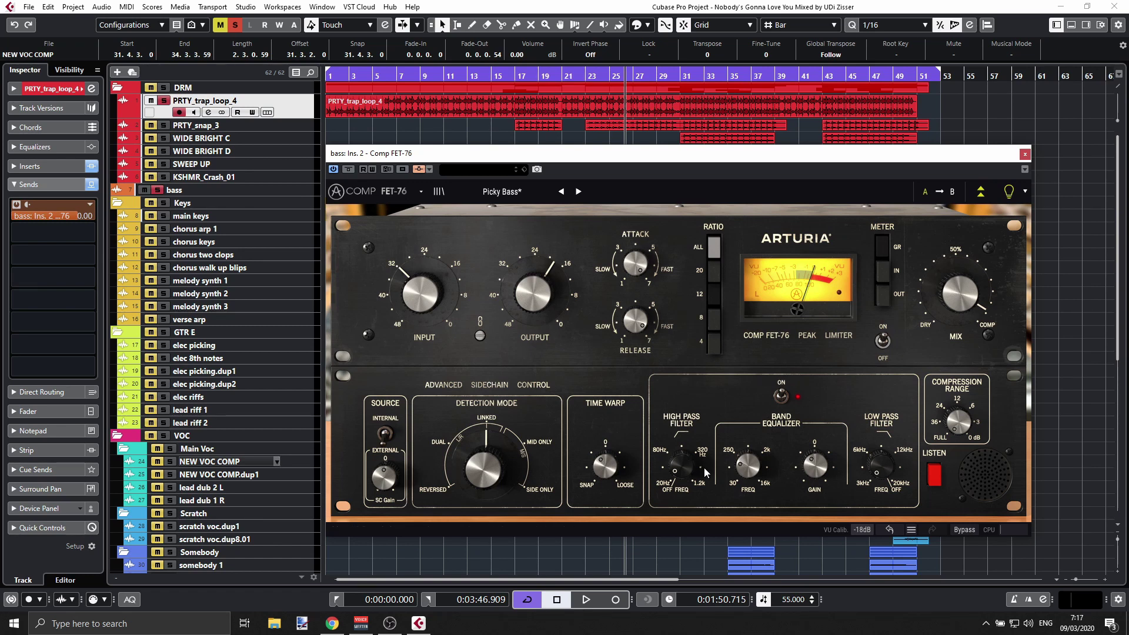
- Resume playback, clear all track solos and close the bass Comp FET-76 window
key(space)
click(236, 25)
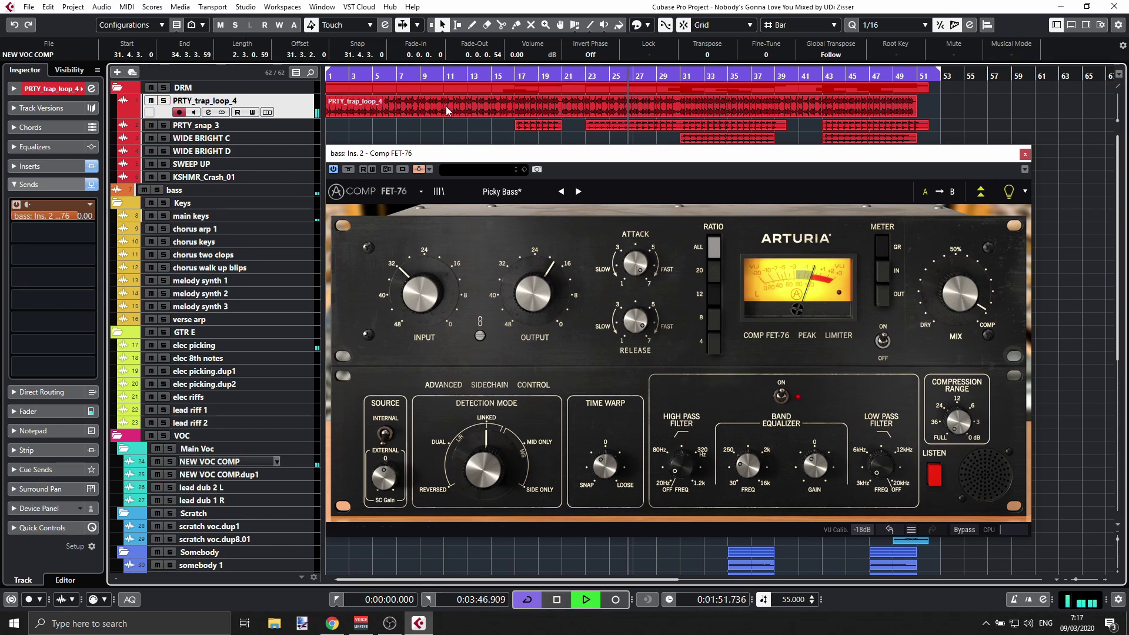
drag(980, 160, 921, 145)
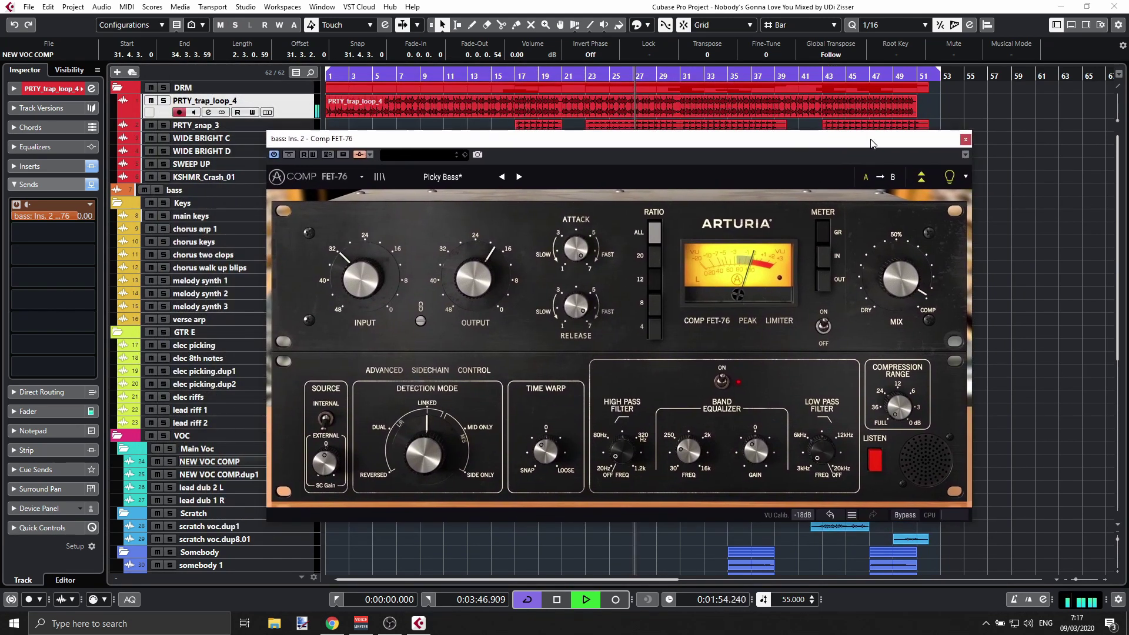
click(965, 140)
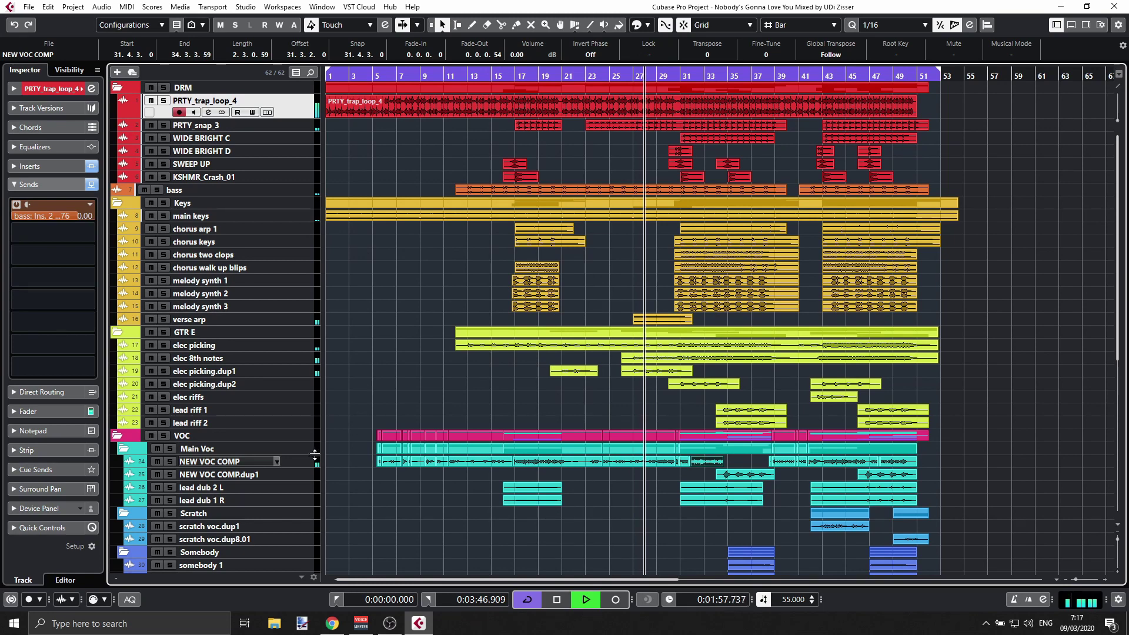
- Open the Comp FET-76 and Pre TridA inserts on the elec picking track, examine the Pre TridA and close it
scroll(335, 390, down, 3)
scroll(335, 389, up, 3)
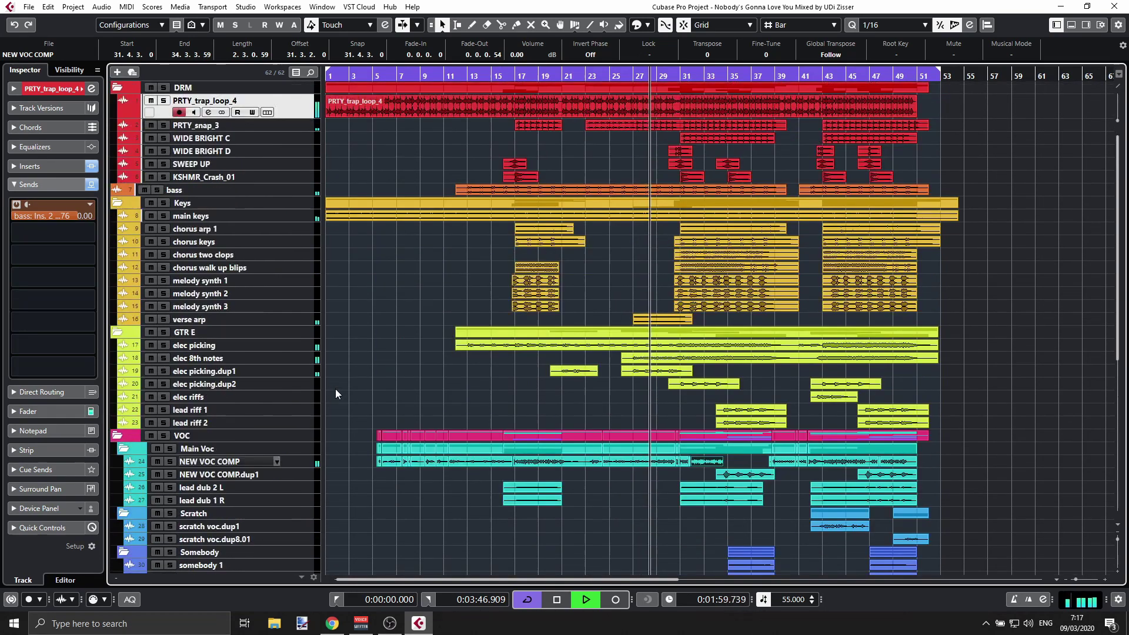
click(200, 346)
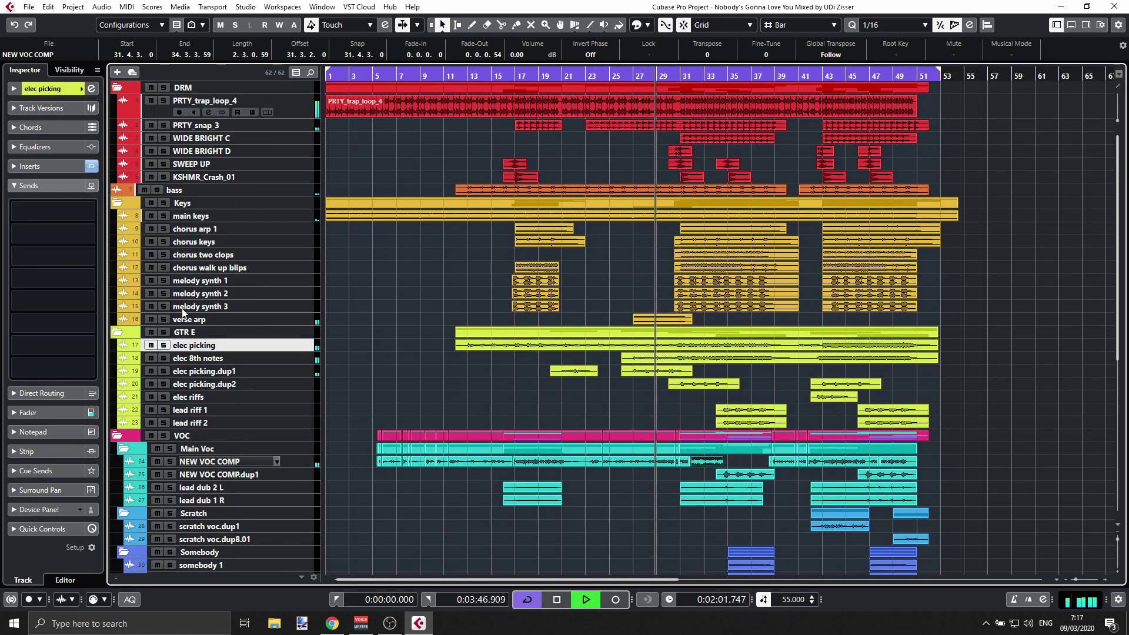
click(76, 167)
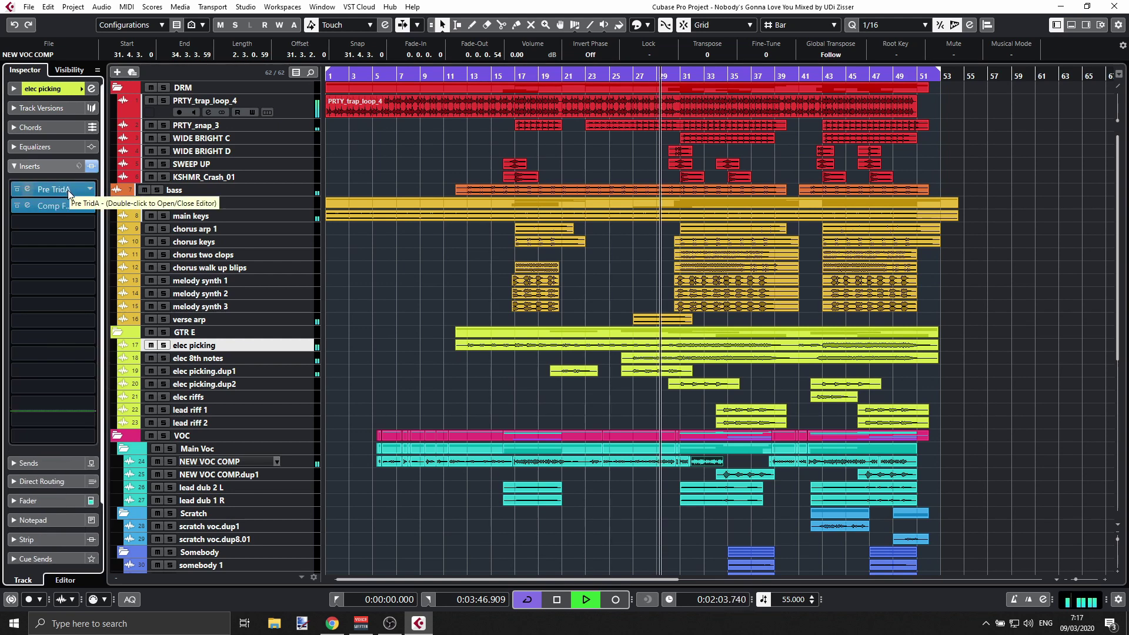
click(64, 206)
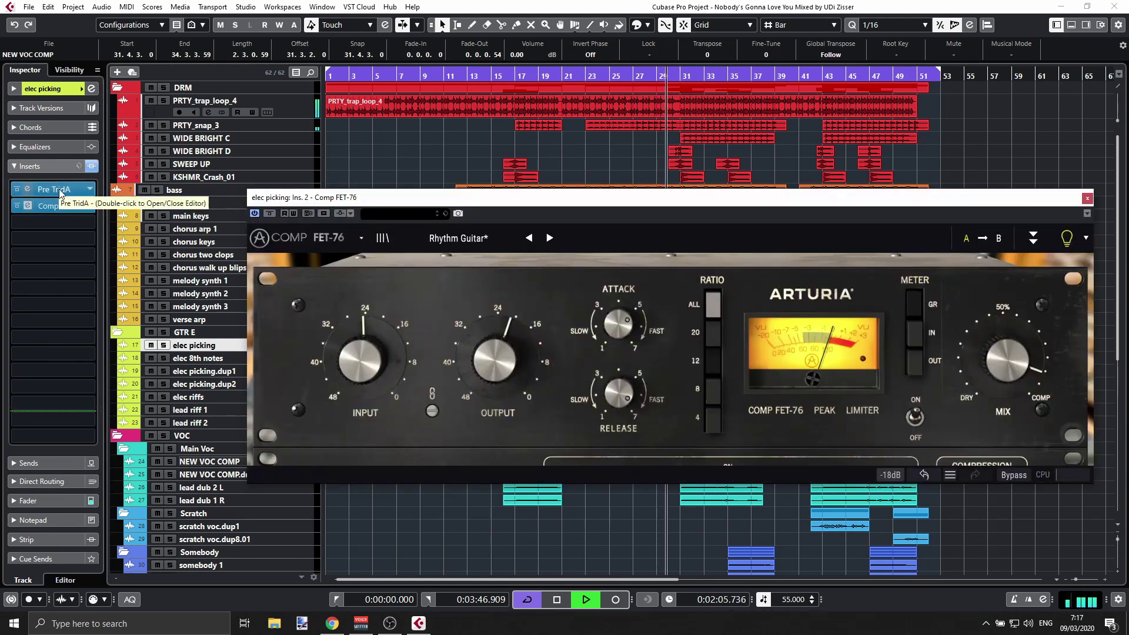
click(56, 189)
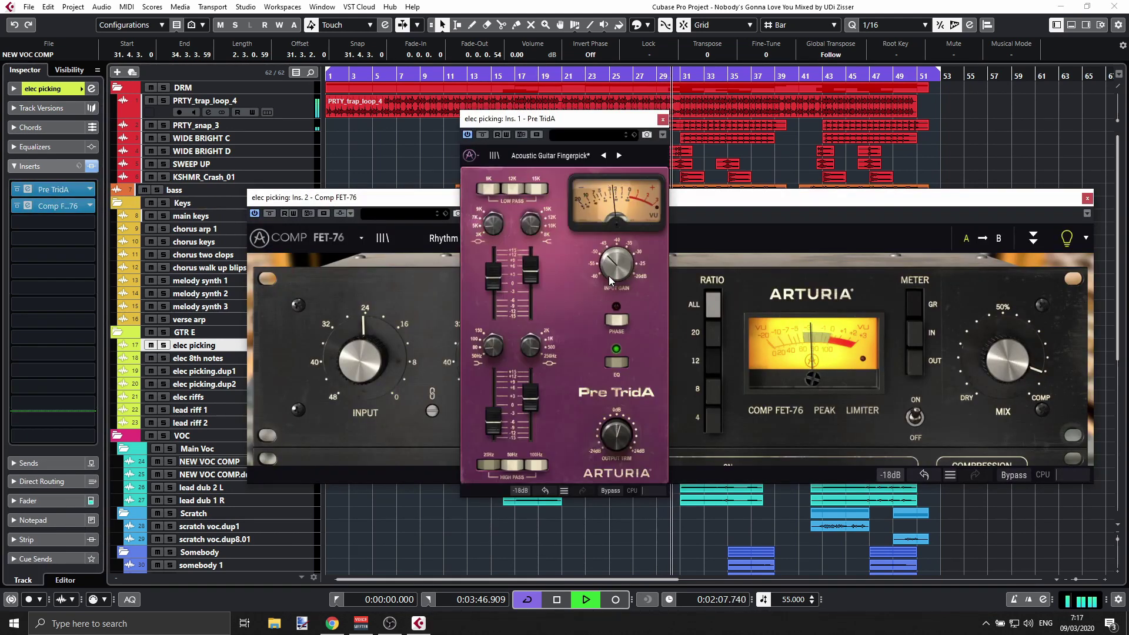
mouse_move(612, 267)
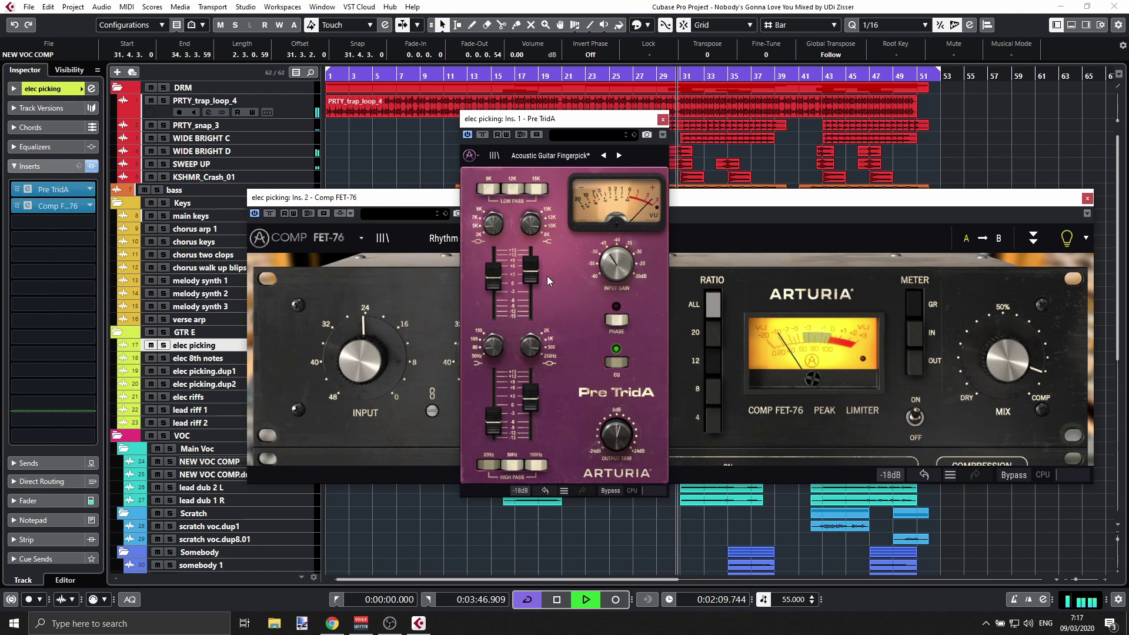
click(663, 119)
- On the elec picking Comp FET-76, lower the input gain, set output gain to -19.2 dB and mix to about 74%, and close it
drag(647, 202, 575, 172)
drag(313, 311, 313, 323)
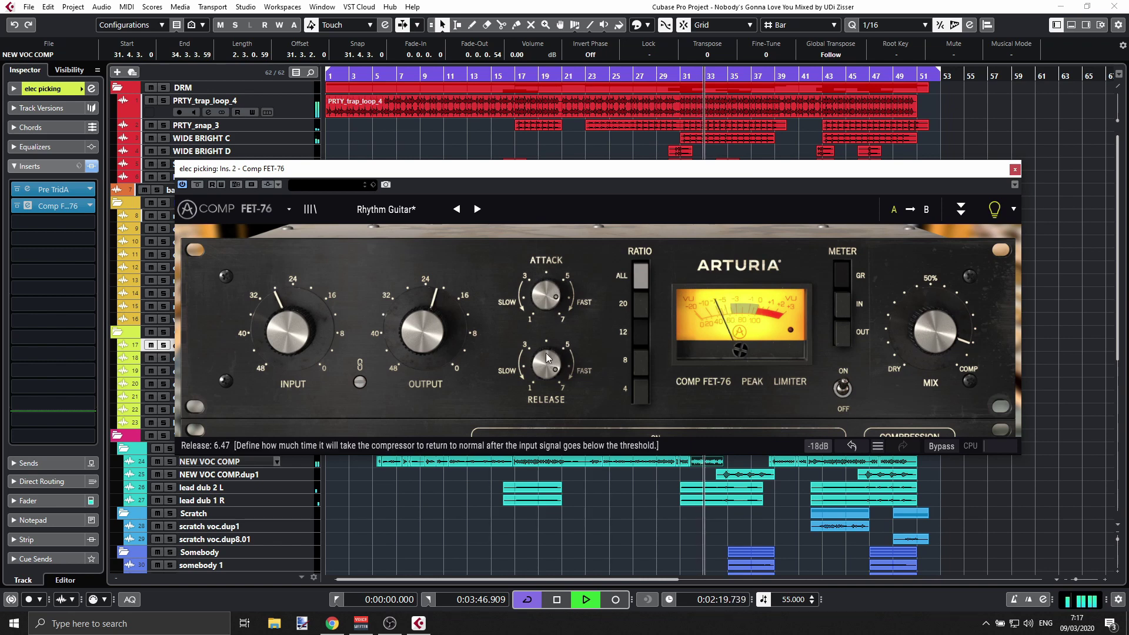
drag(435, 346, 435, 334)
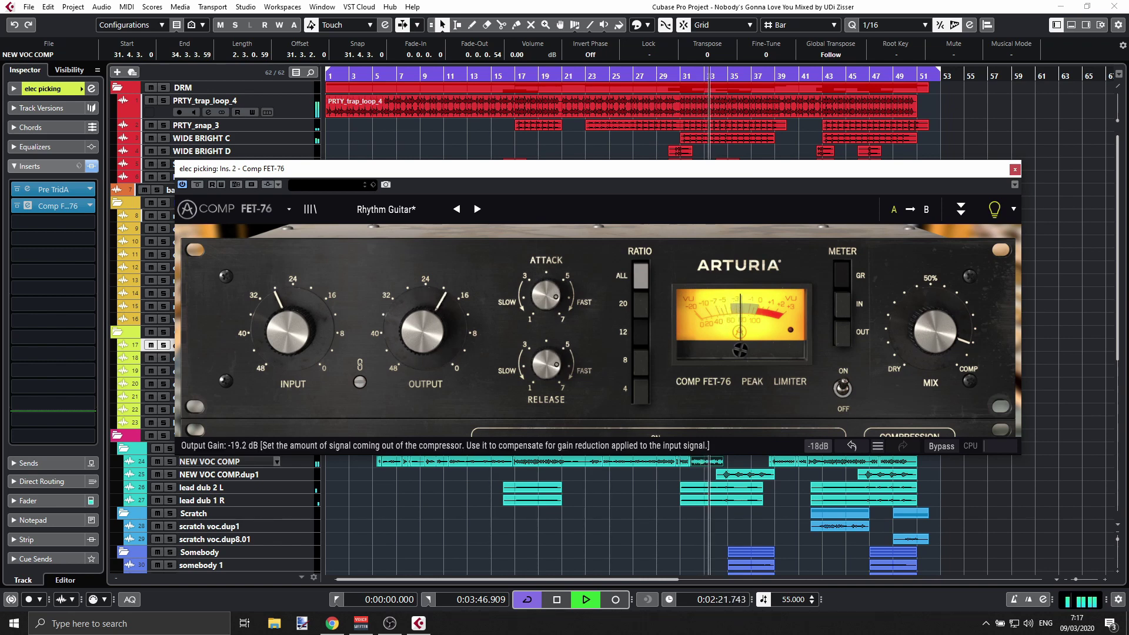
drag(286, 317, 286, 325)
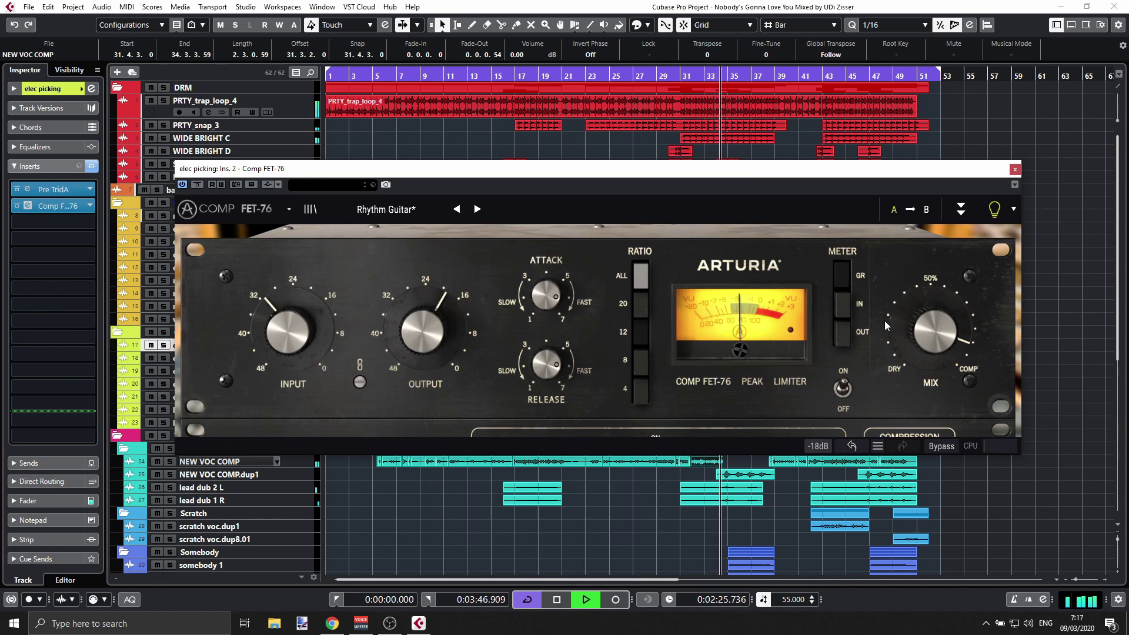
drag(938, 340, 938, 348)
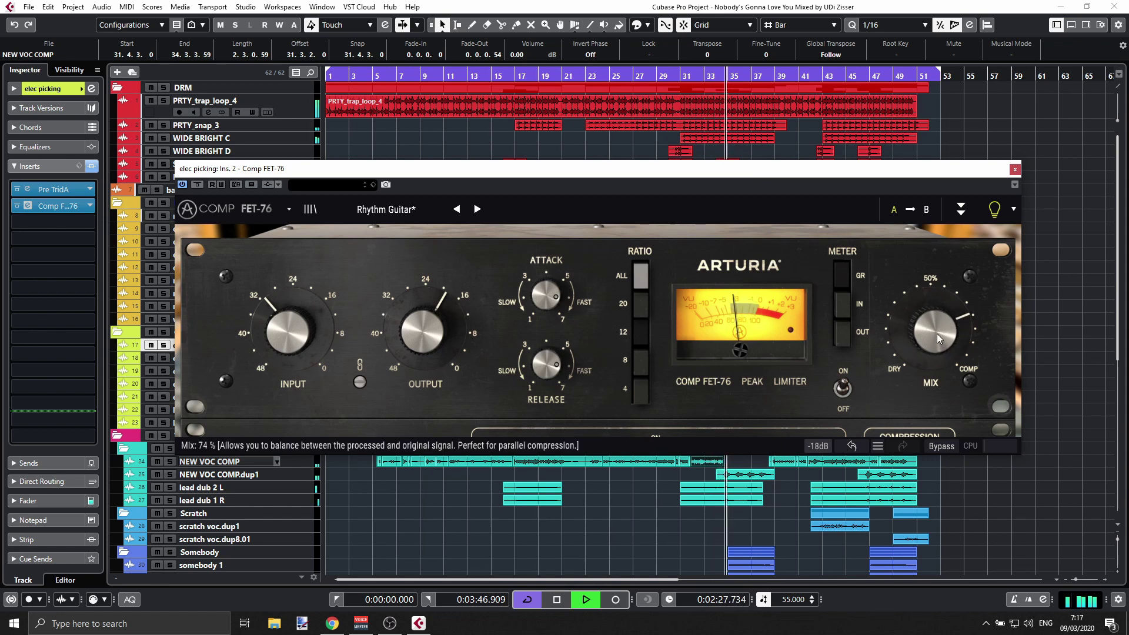
click(1015, 170)
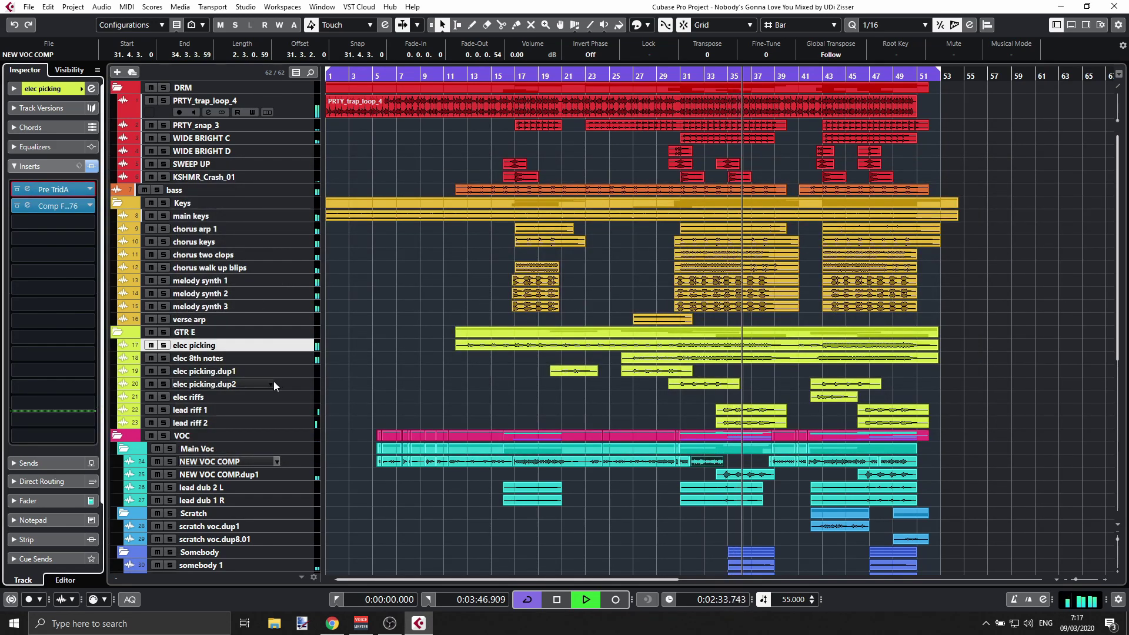
- Open the Comp VCA-65 insert on the elec picking.dup2 track, nudge its compression amount and close the plug-in
click(270, 358)
double_click(252, 370)
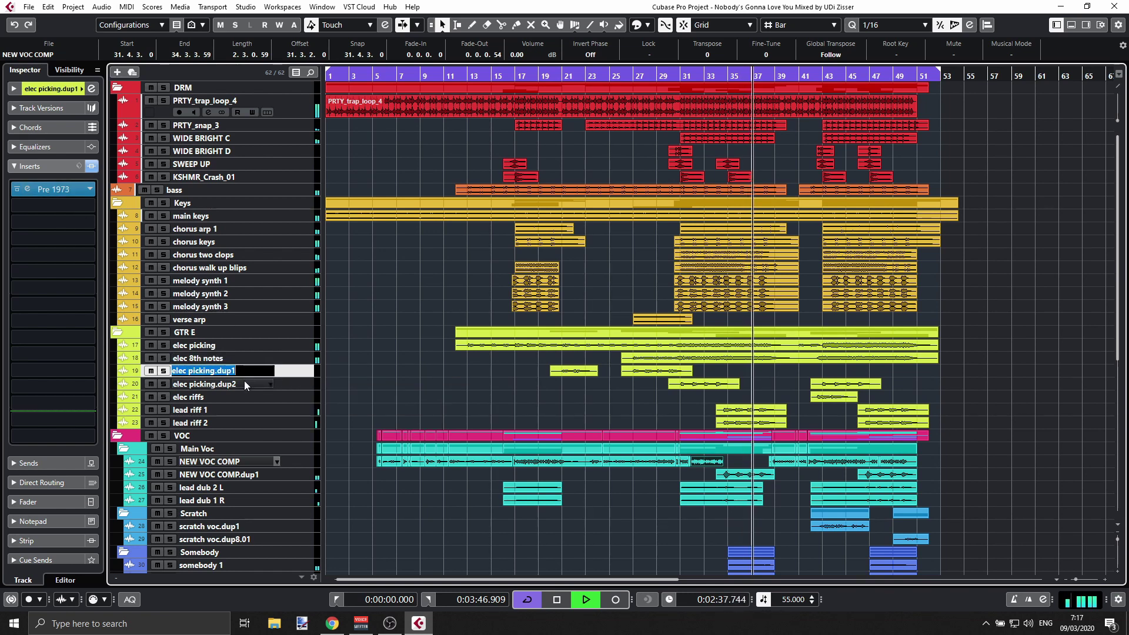
click(245, 380)
click(62, 206)
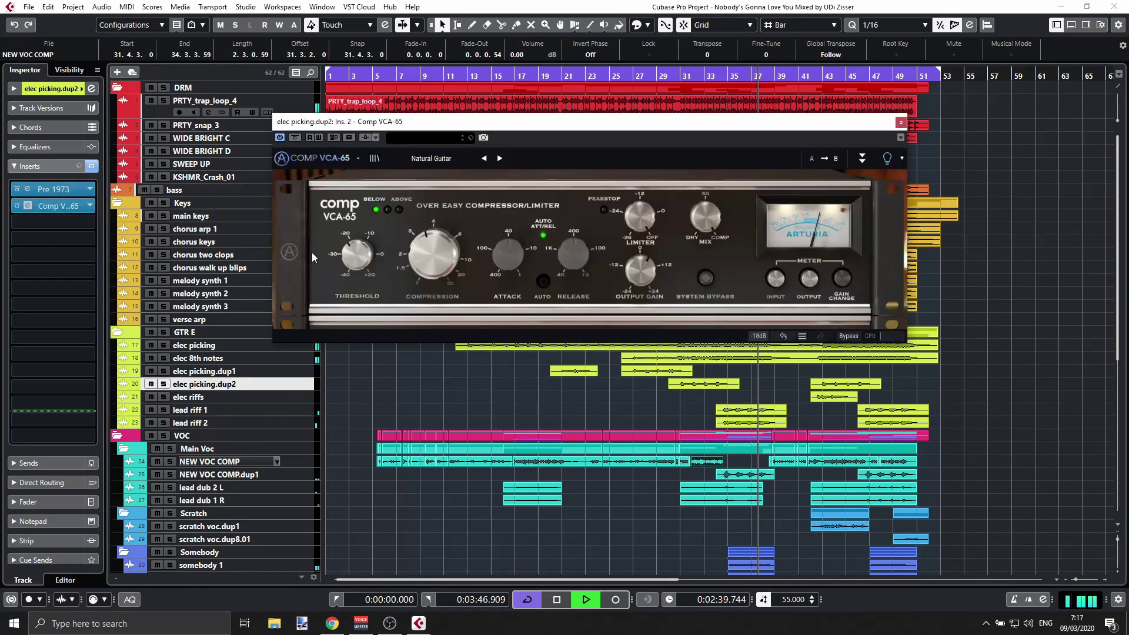
drag(429, 259, 429, 254)
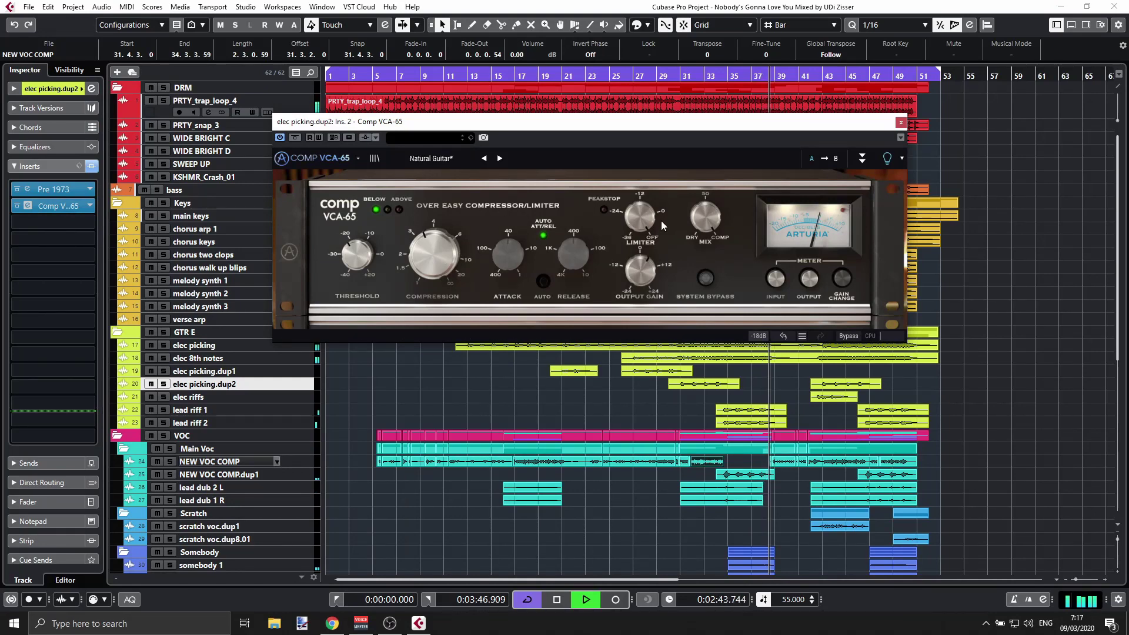
drag(782, 122, 774, 175)
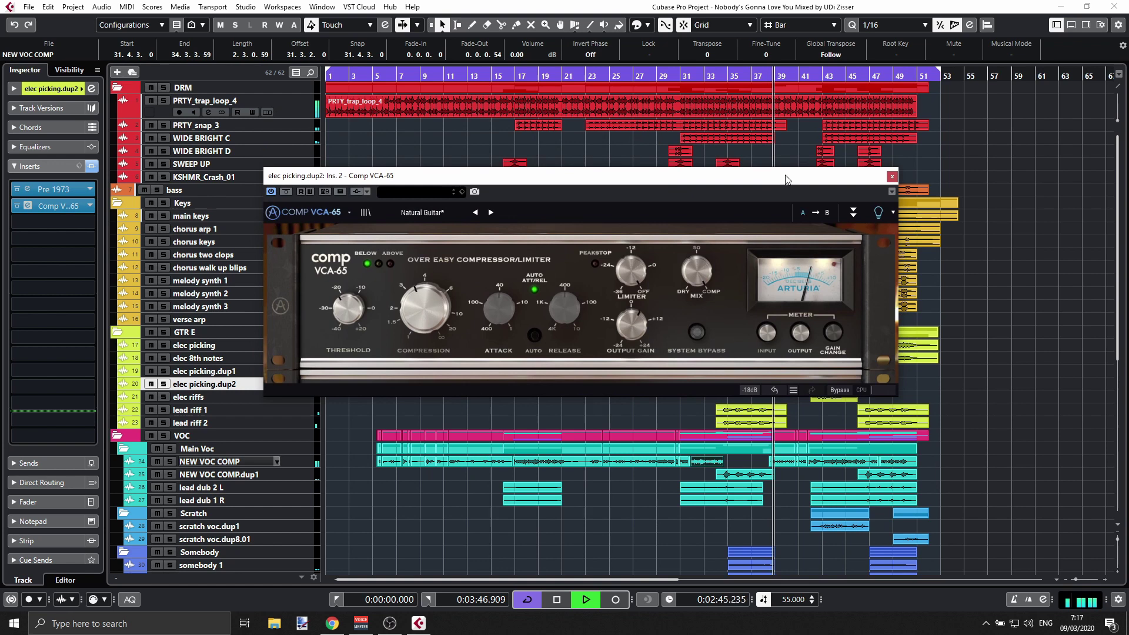
click(892, 177)
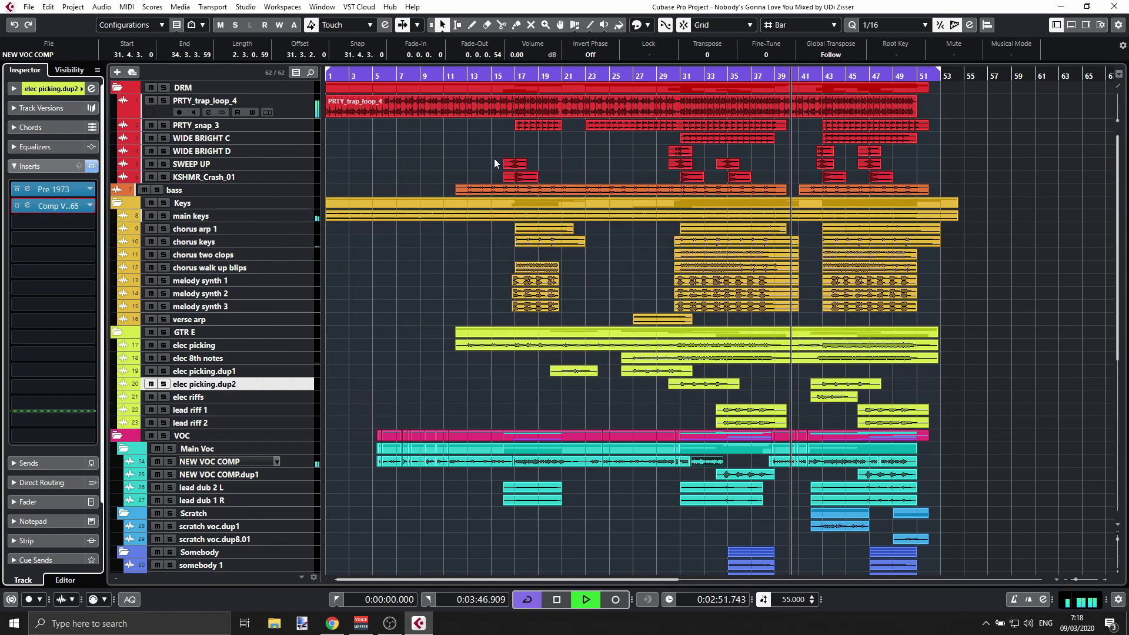
- Open the Pre 1973 insert on the main keys track, adjust its output trim and close the plug-in
click(282, 219)
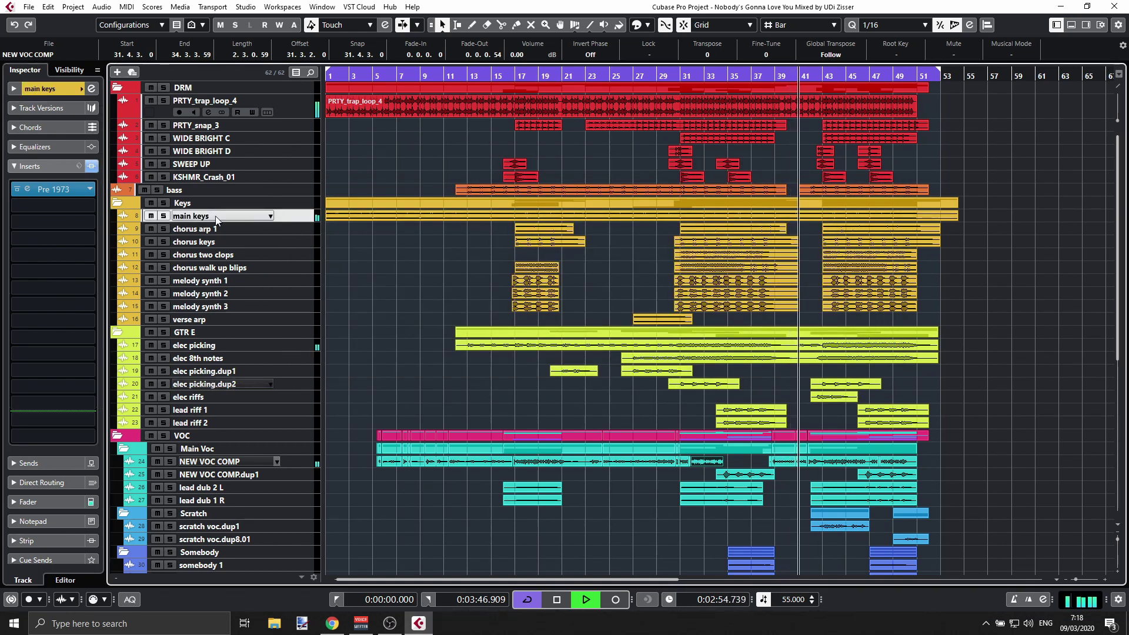
click(65, 190)
drag(762, 329, 763, 344)
click(829, 90)
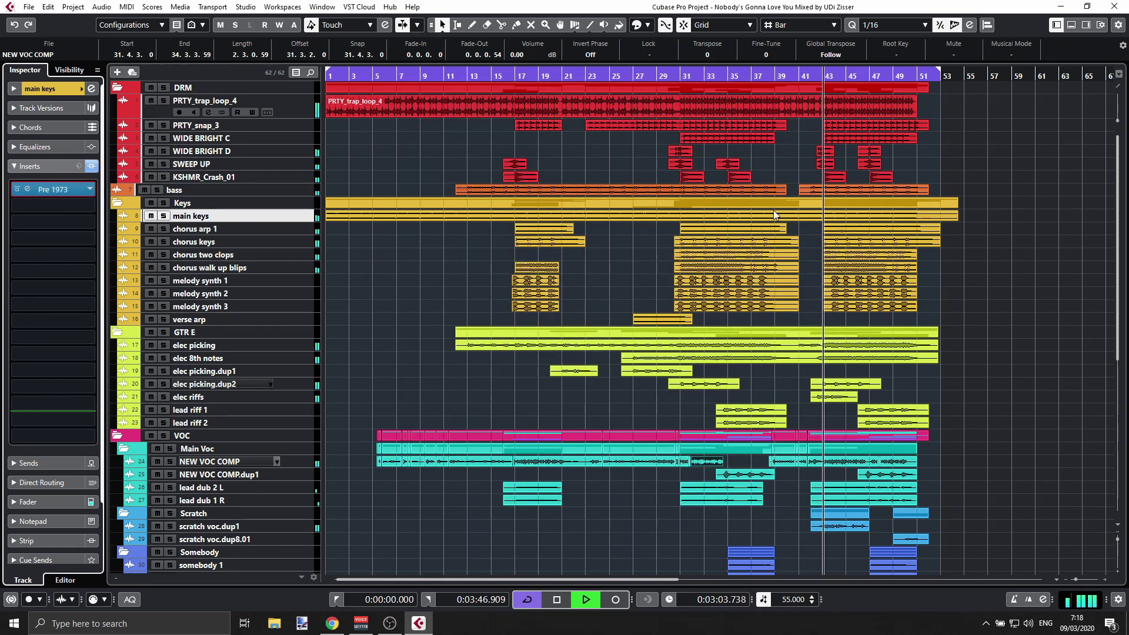
- Open the Comp FET-76 insert on the elec riffs track, examine its ratio and other settings, and close it
click(284, 397)
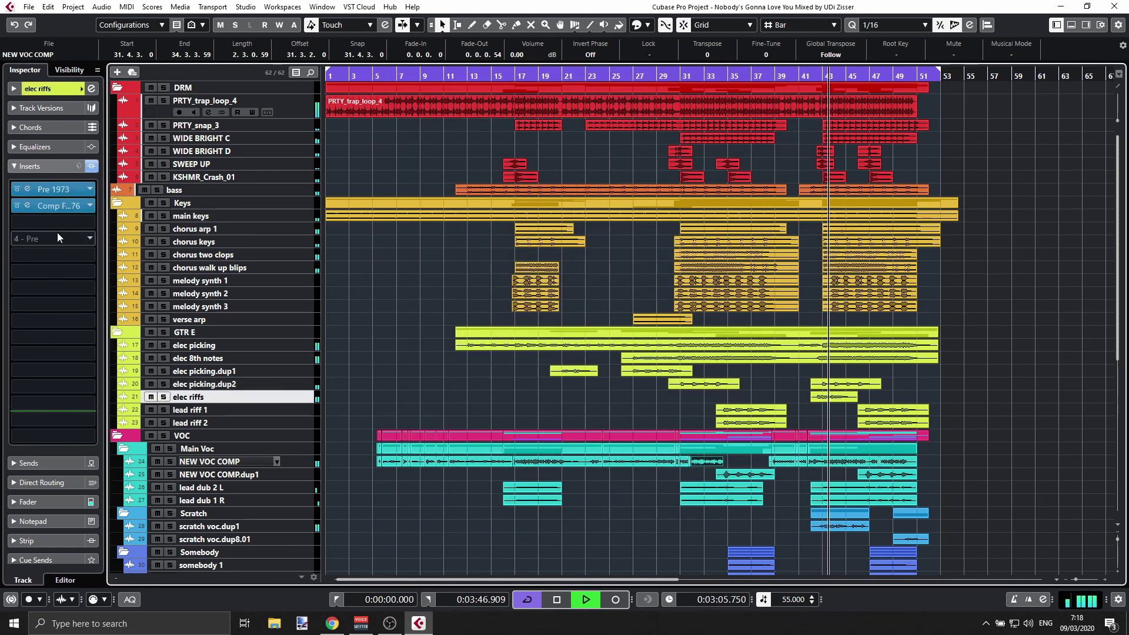
click(59, 206)
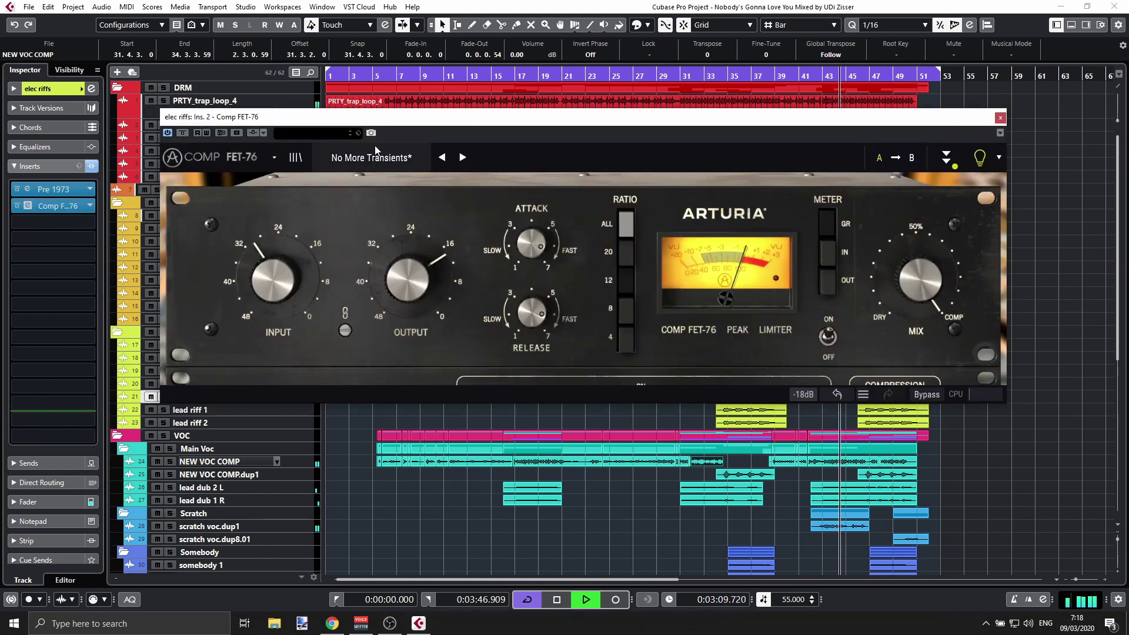
drag(377, 116, 374, 98)
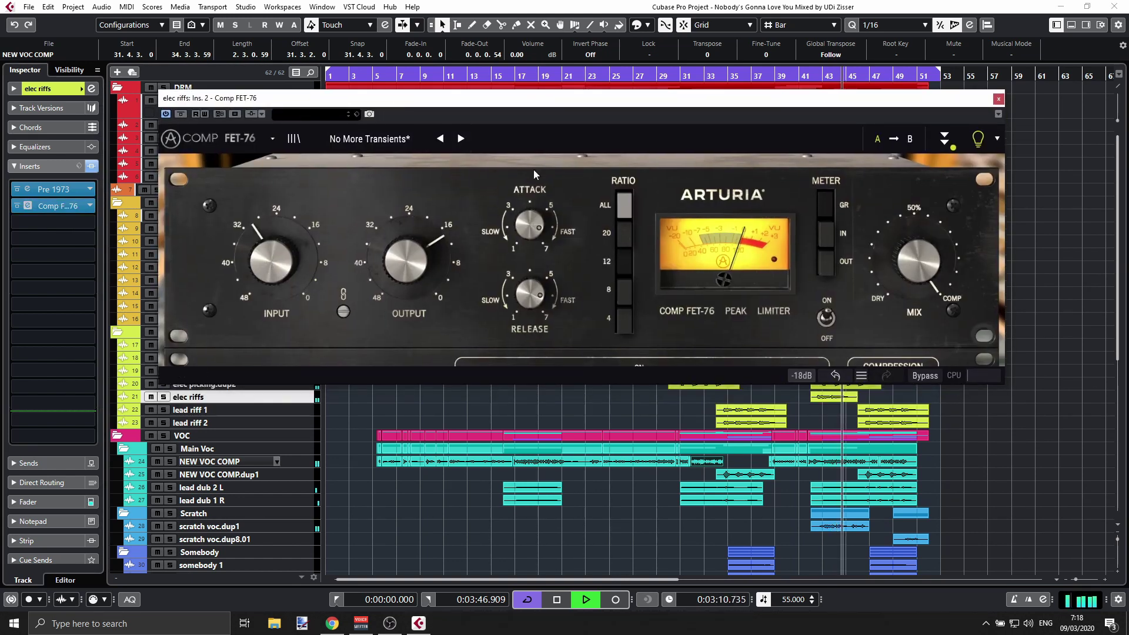
click(620, 285)
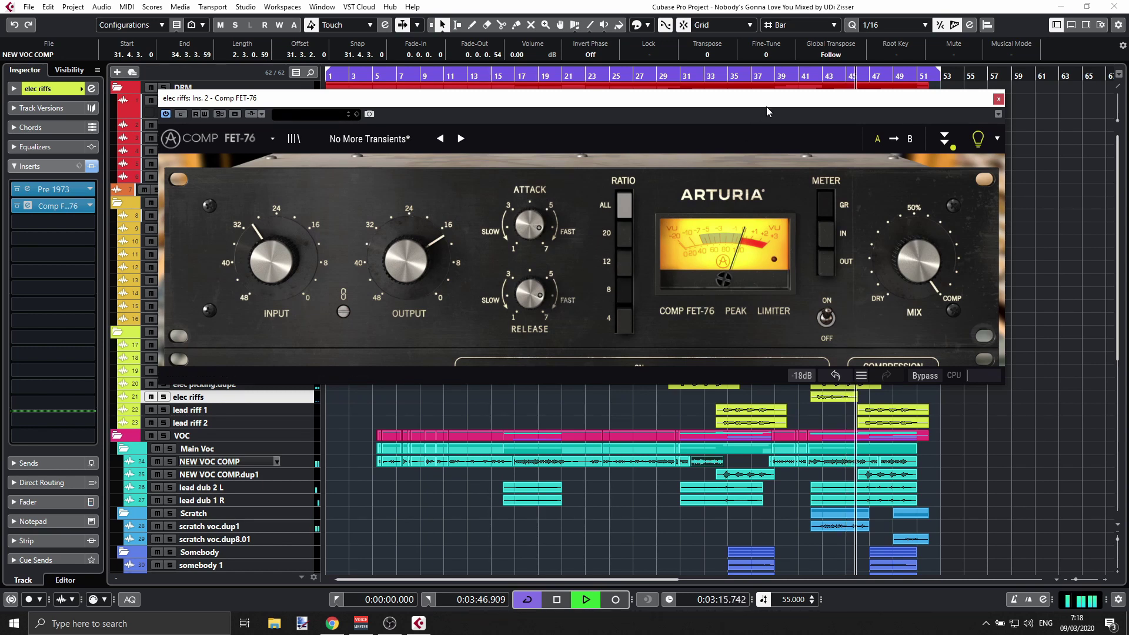
drag(767, 107, 747, 125)
click(977, 117)
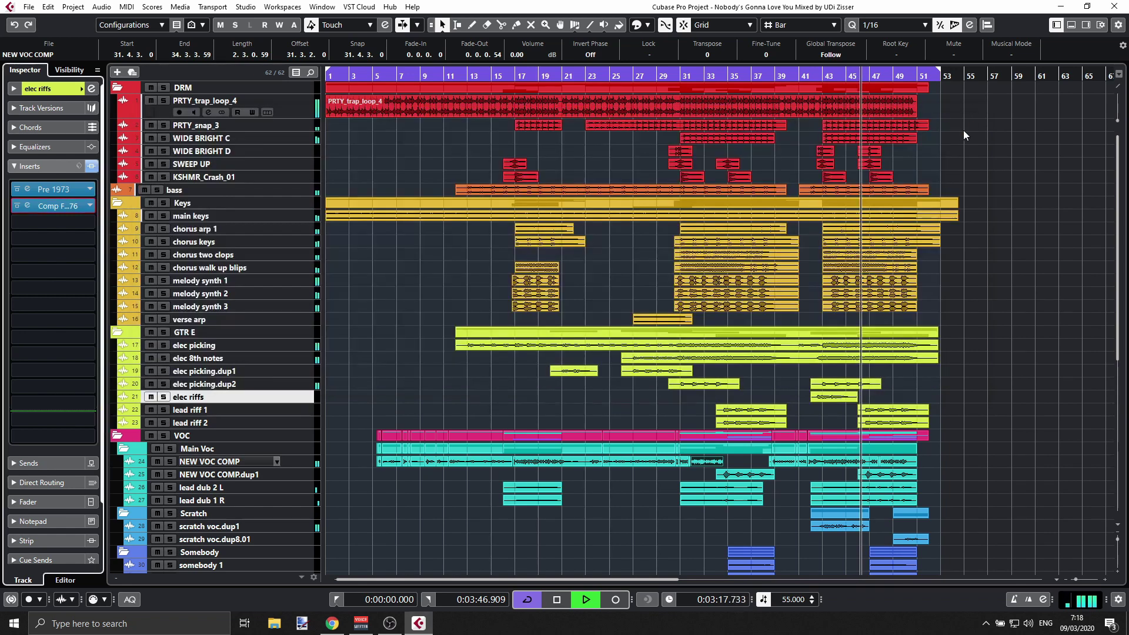
- Check the lead riff 1 inserts, then set the main keys Pre 1973 channel 1 output trim to about -2.88 dB and close it
click(283, 411)
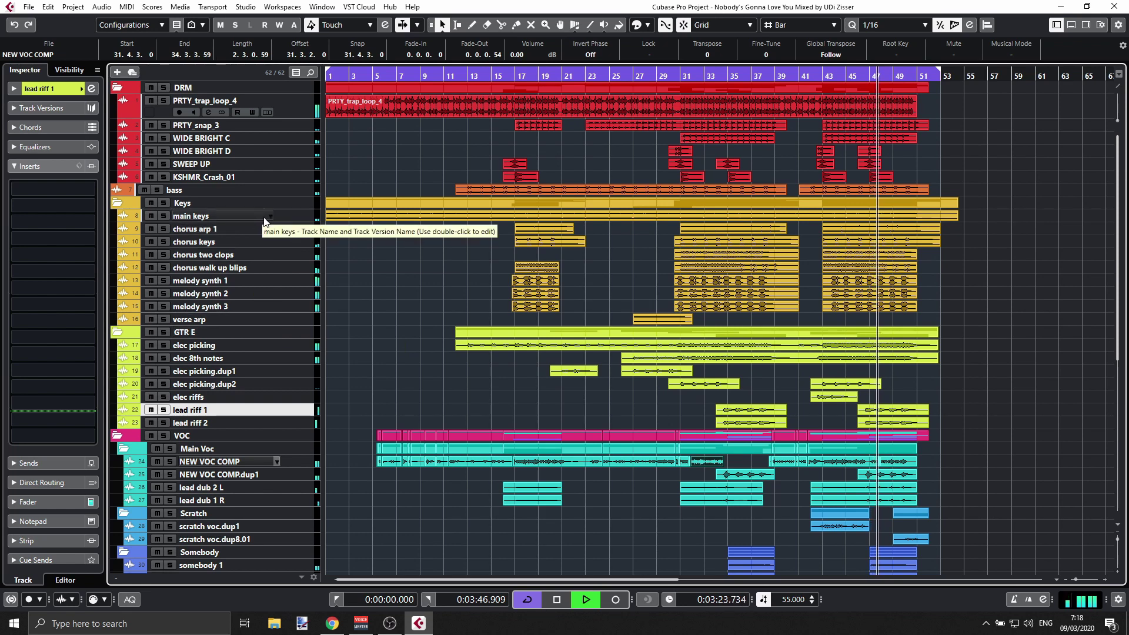
click(283, 218)
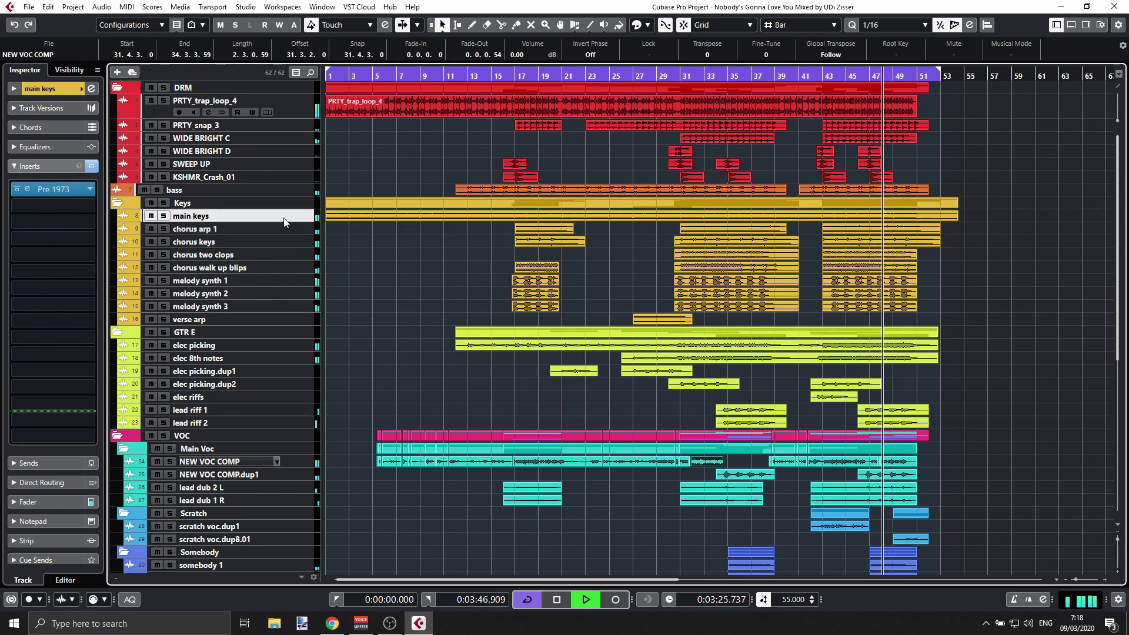
click(56, 190)
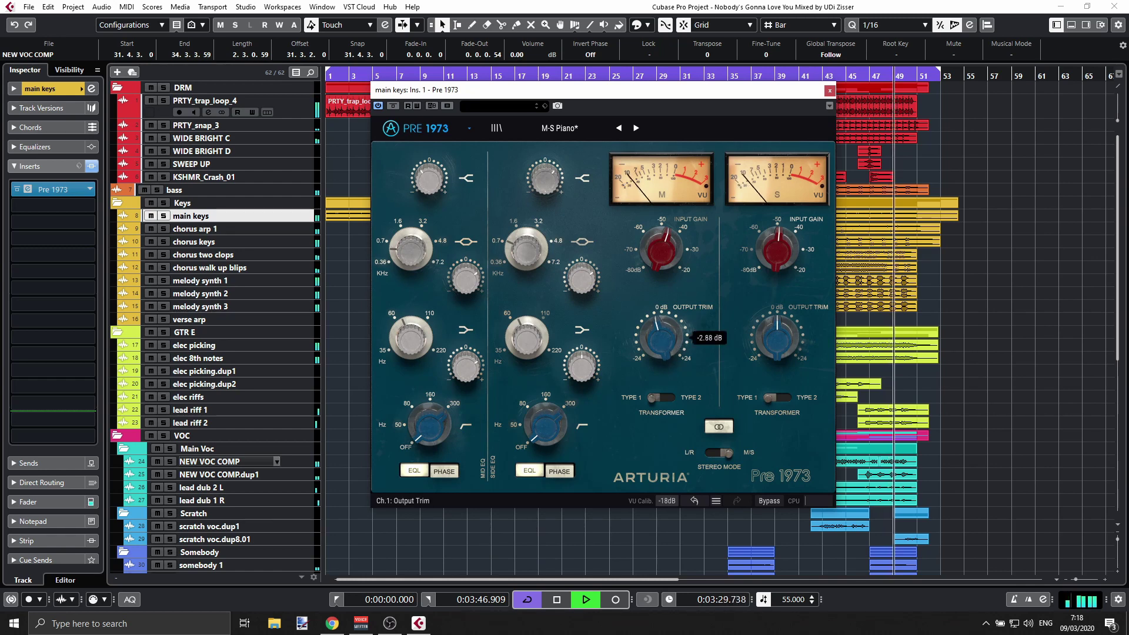
click(829, 90)
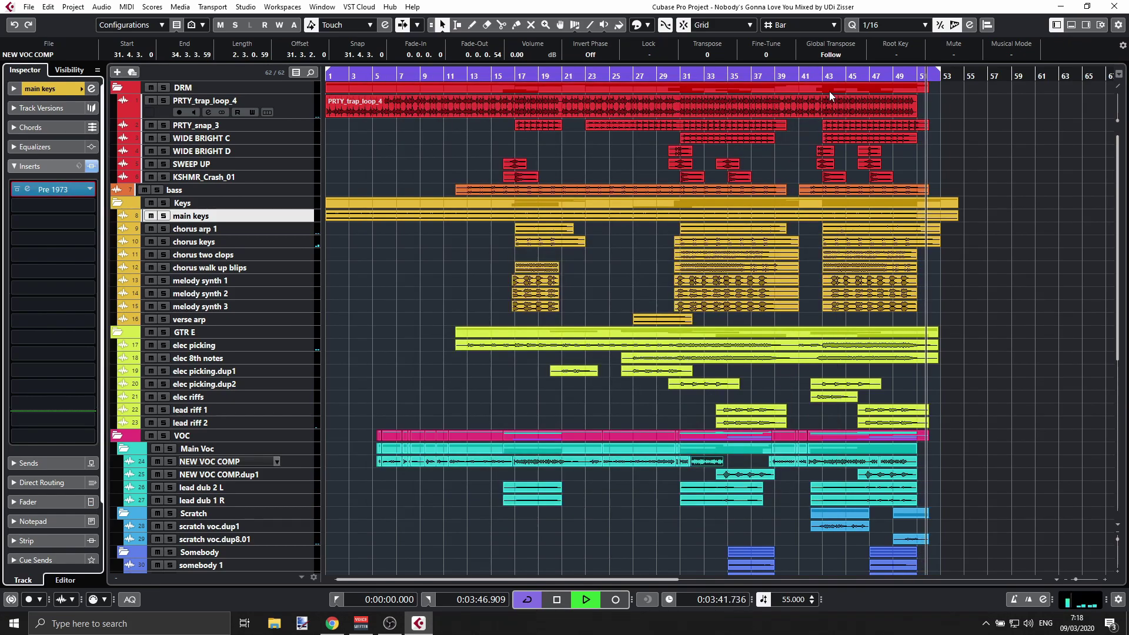